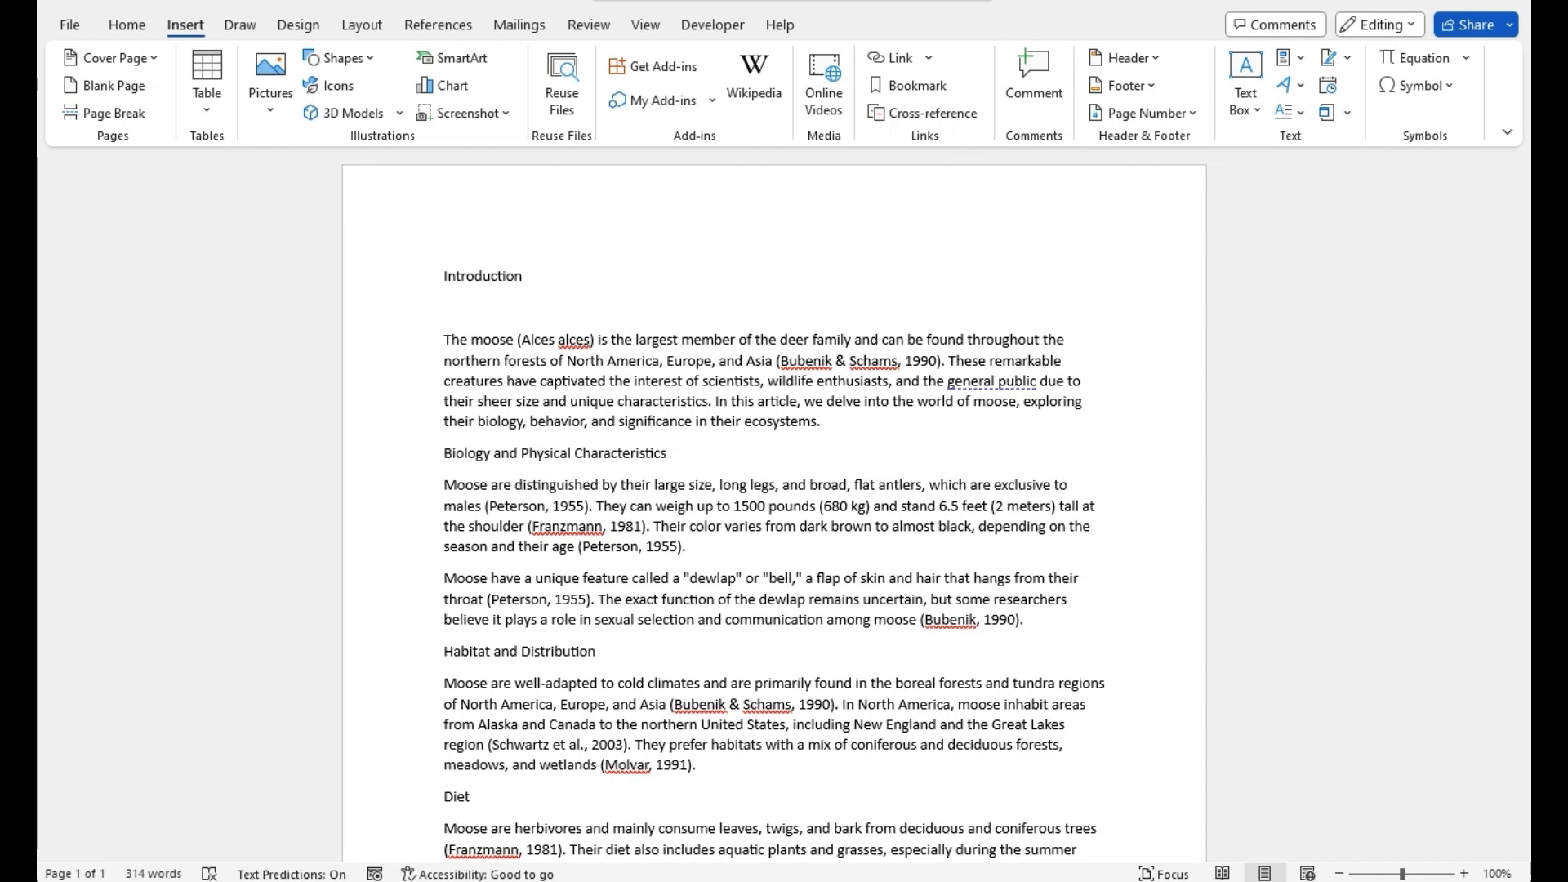
- Search the Office Add-ins store for 'ai detector pro' and add AI Detector Pro
click(127, 25)
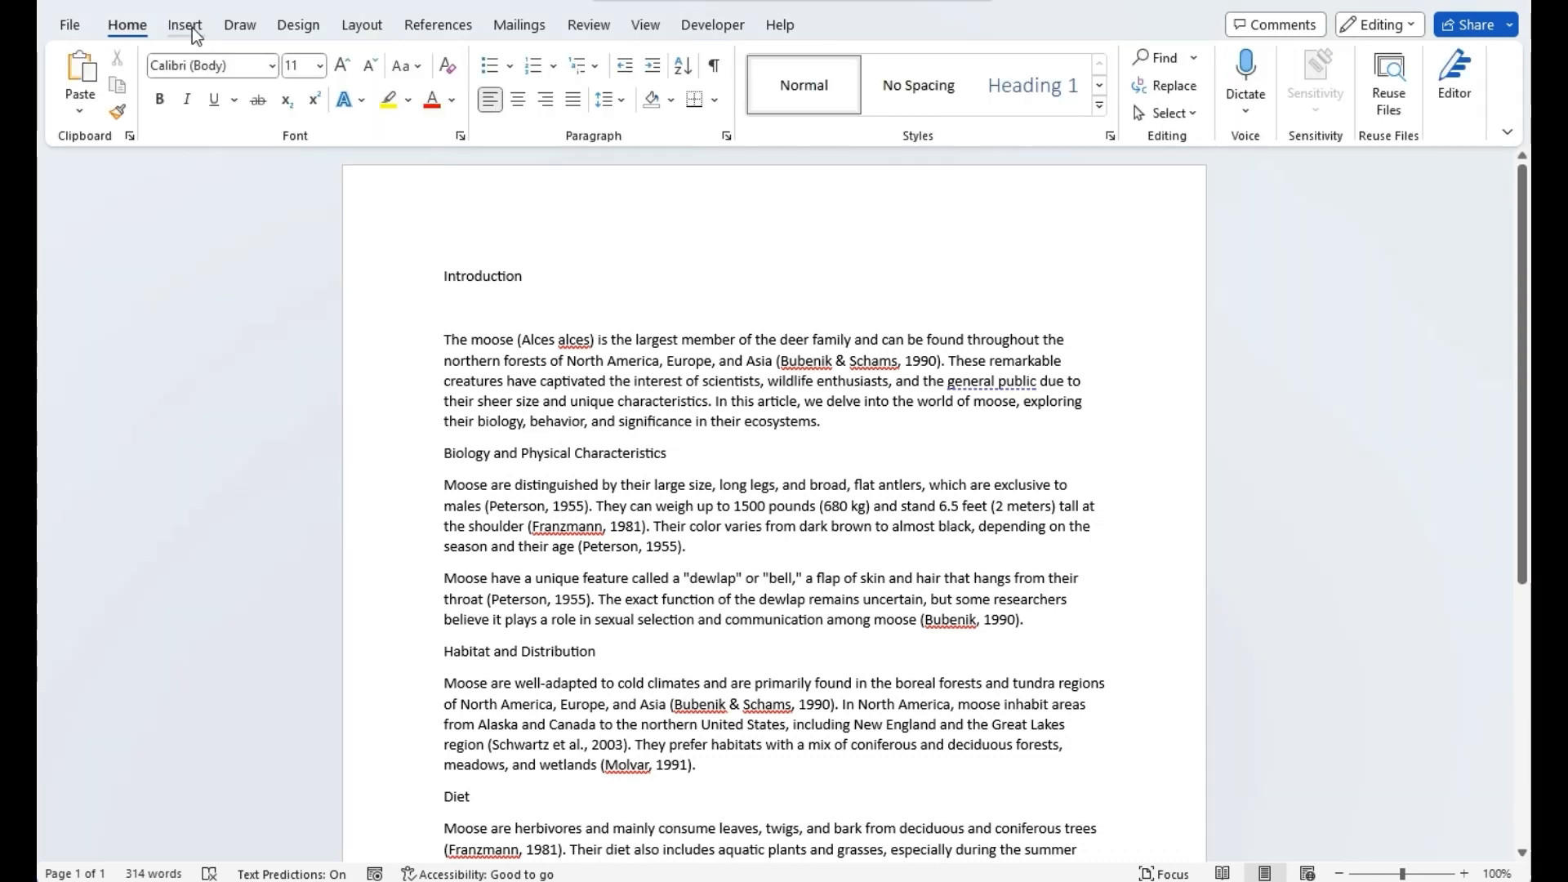
click(193, 27)
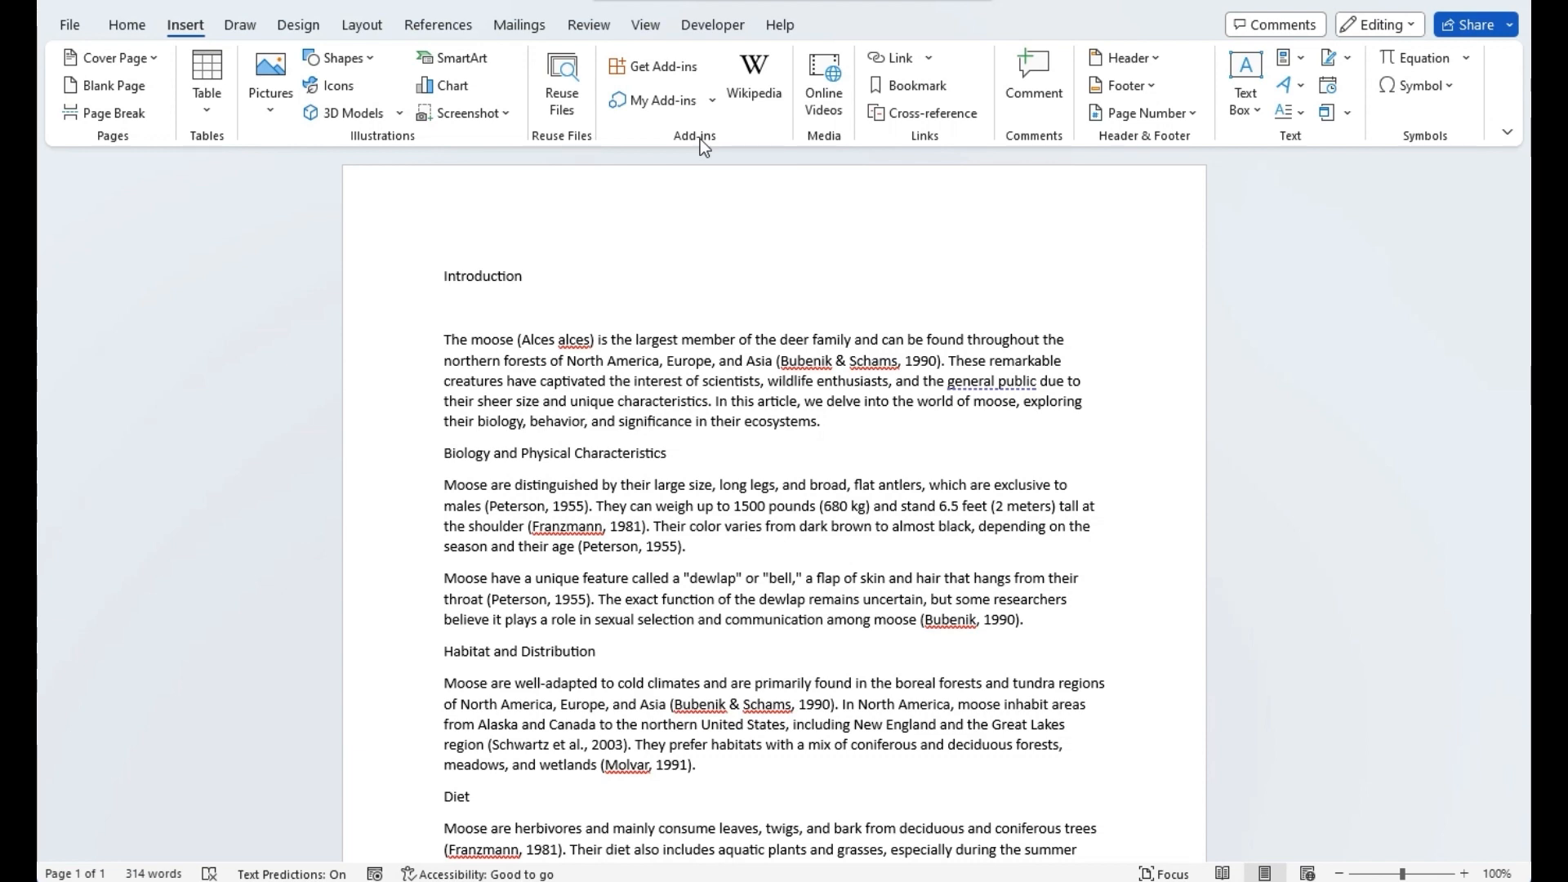
click(663, 72)
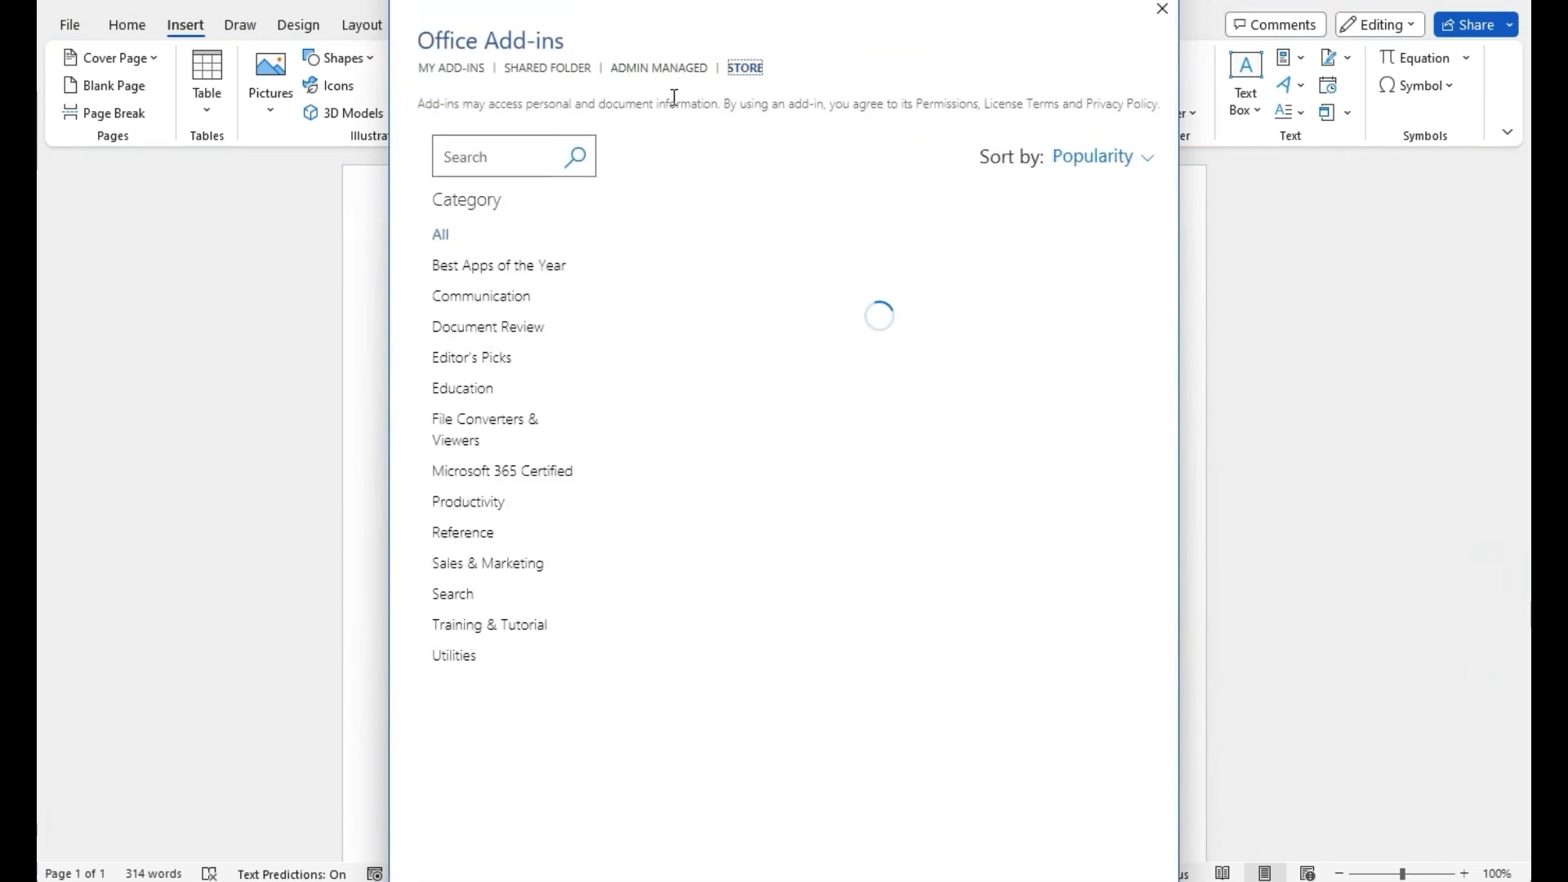
click(520, 158)
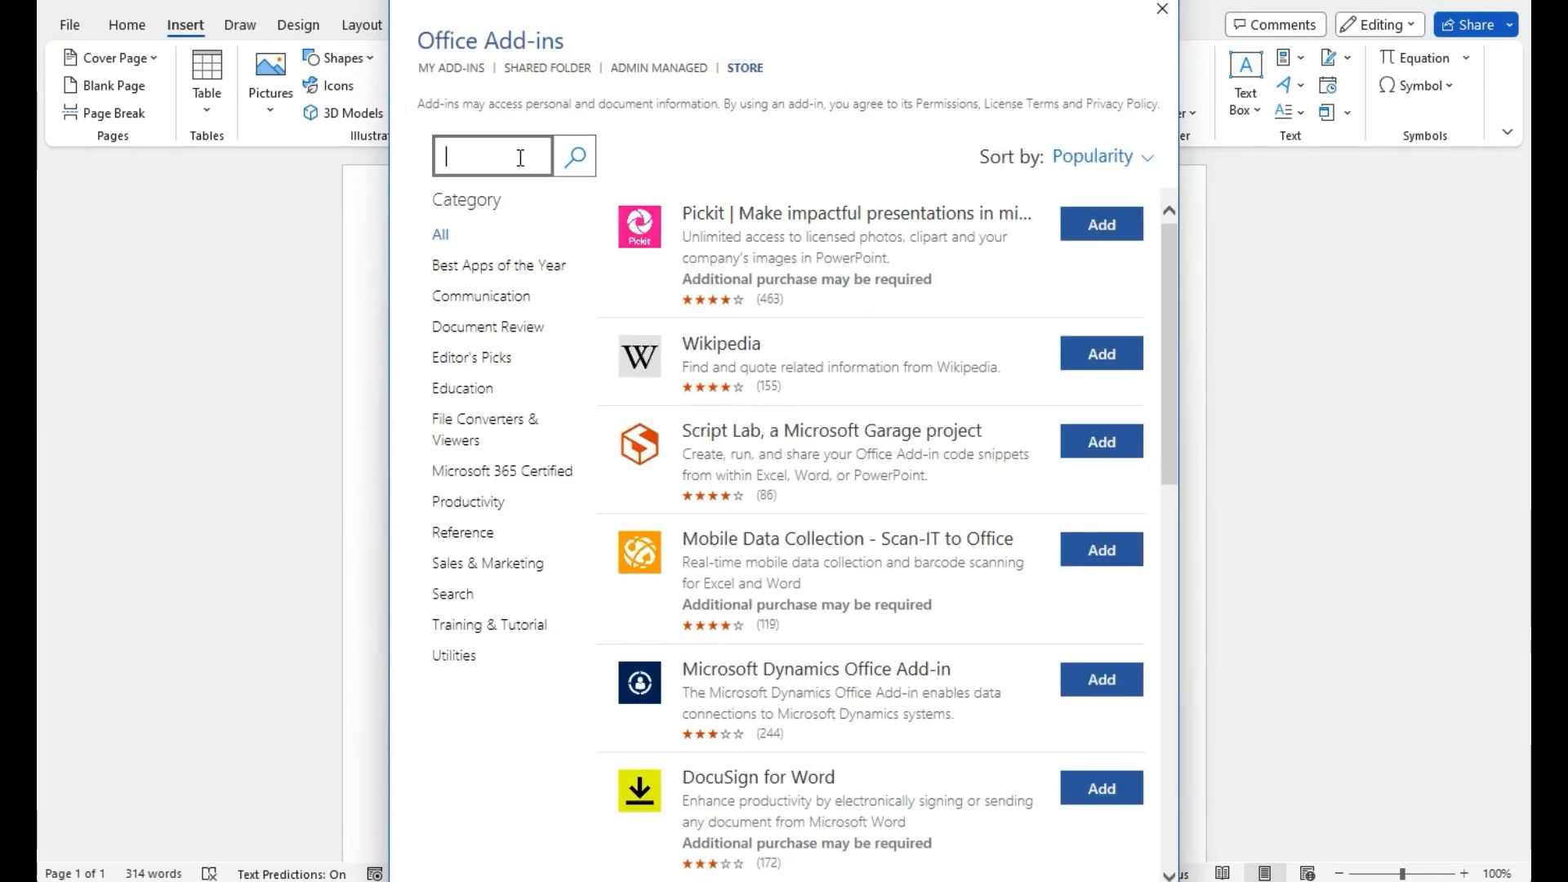
text(ai detec)
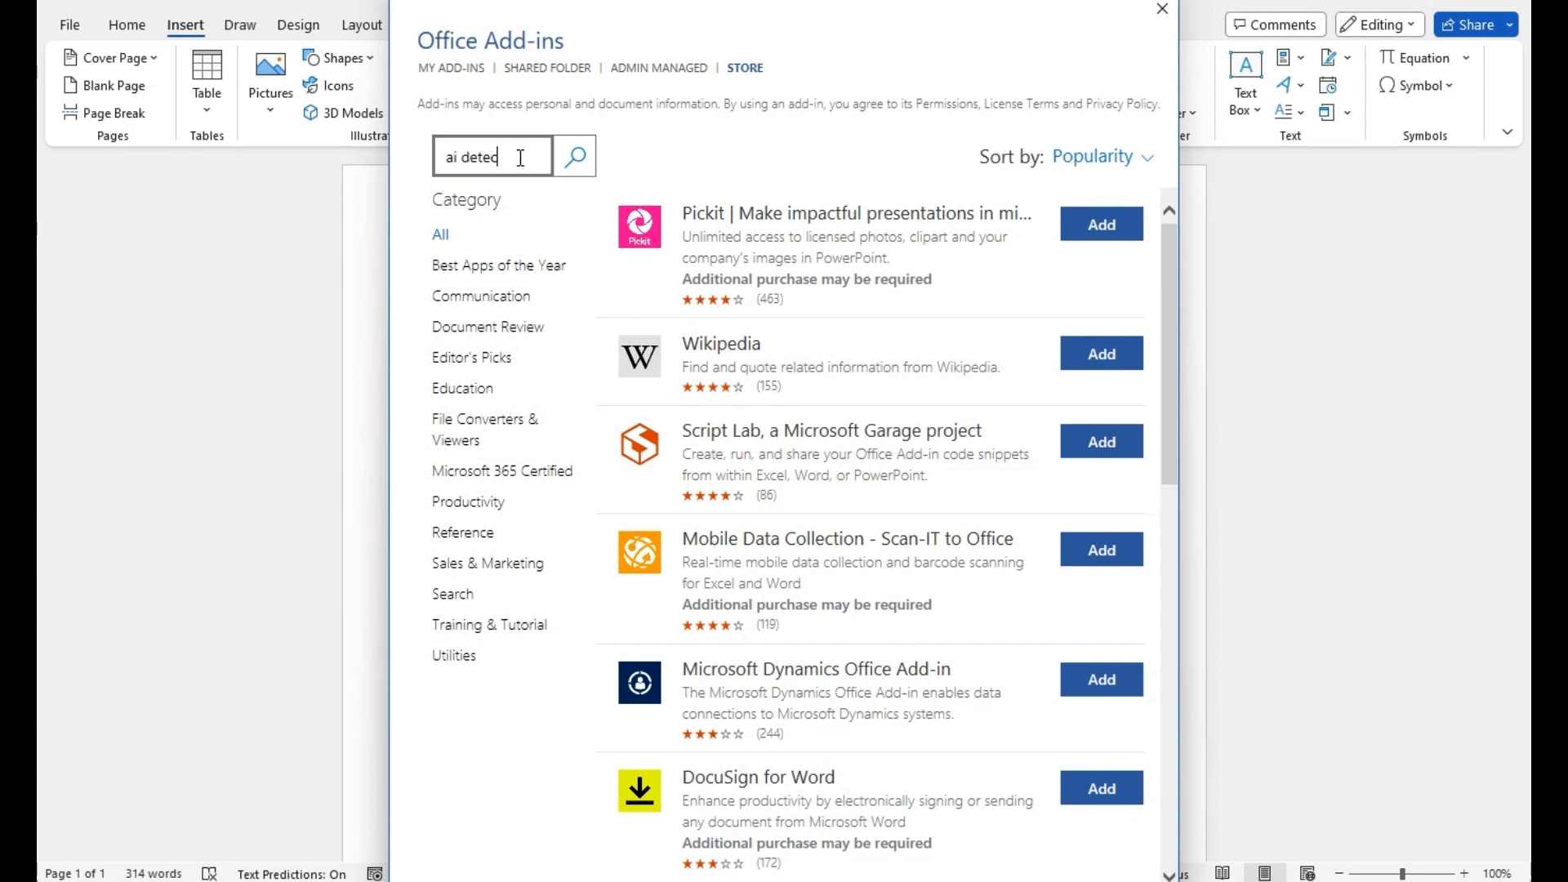
text(tor pro)
click(578, 163)
click(579, 165)
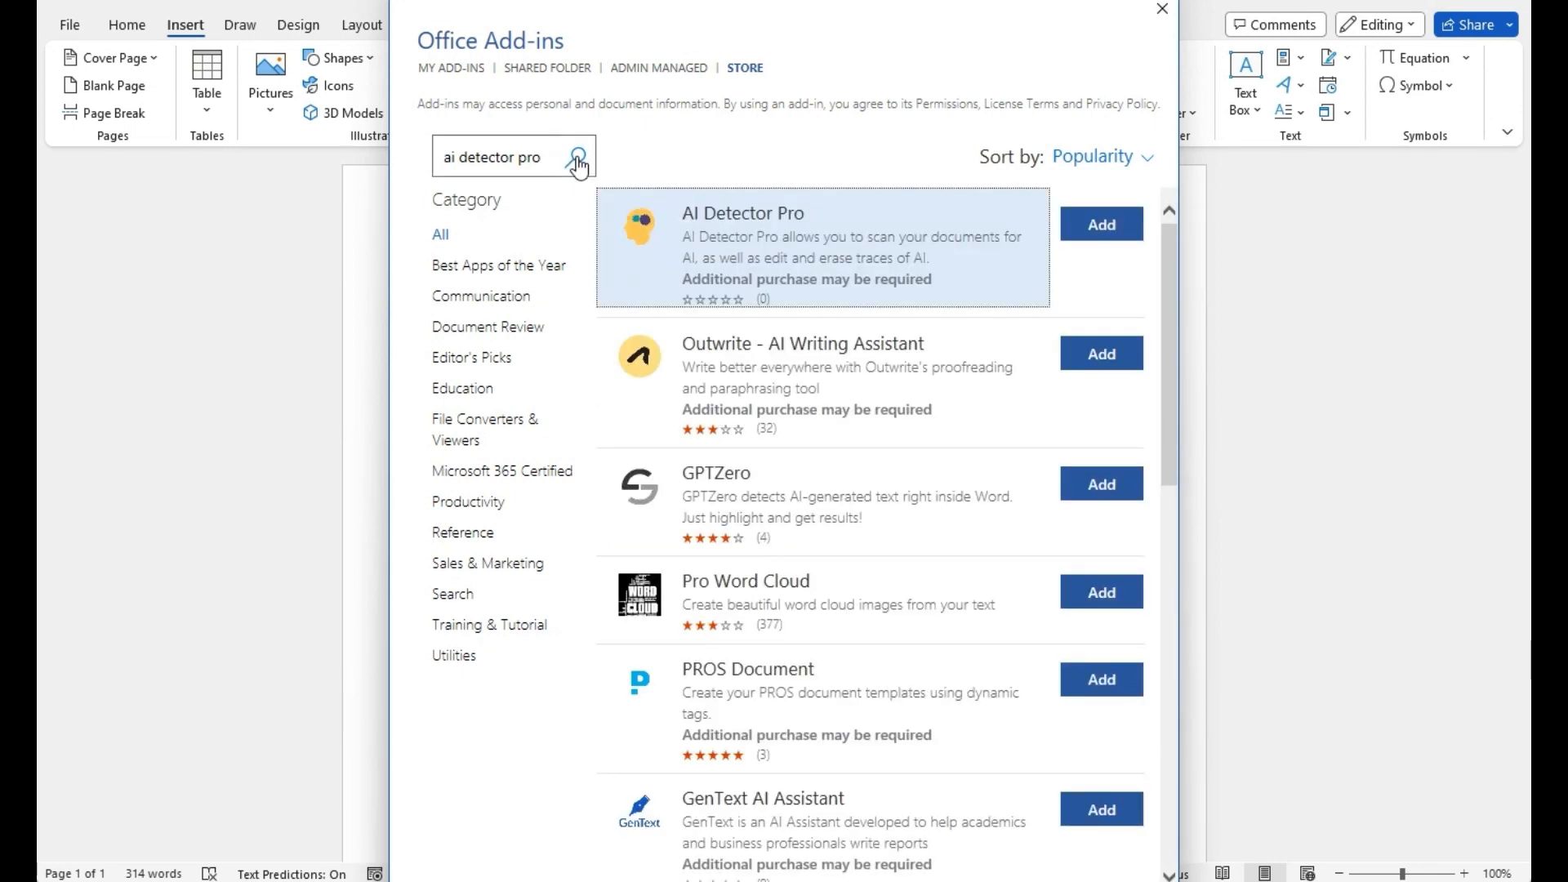
click(1106, 222)
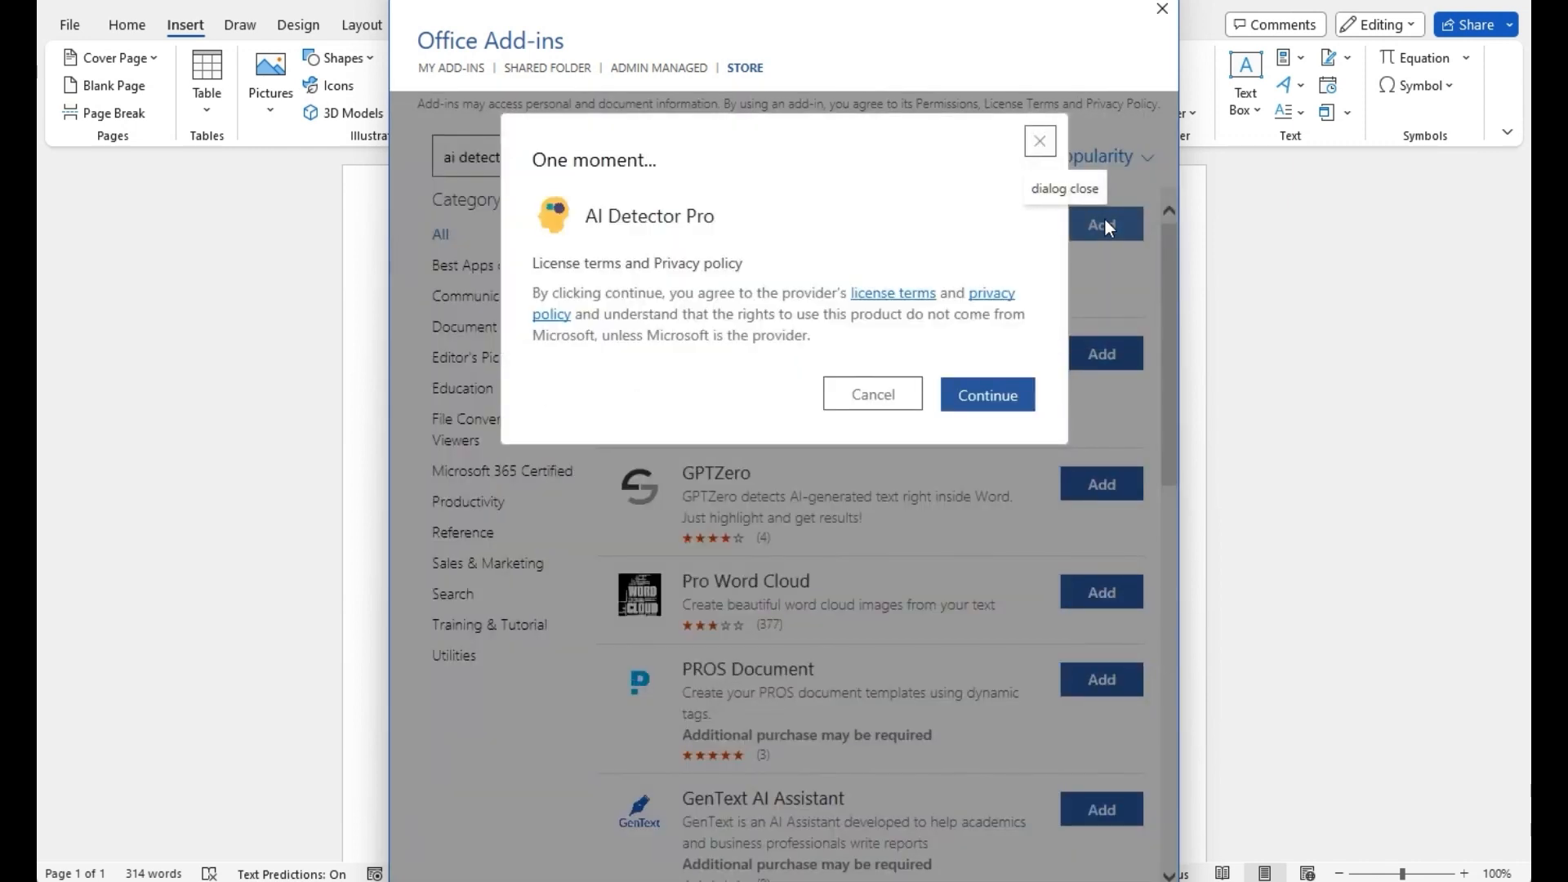
- Accept AI Detector Pro's license terms to install it
click(989, 395)
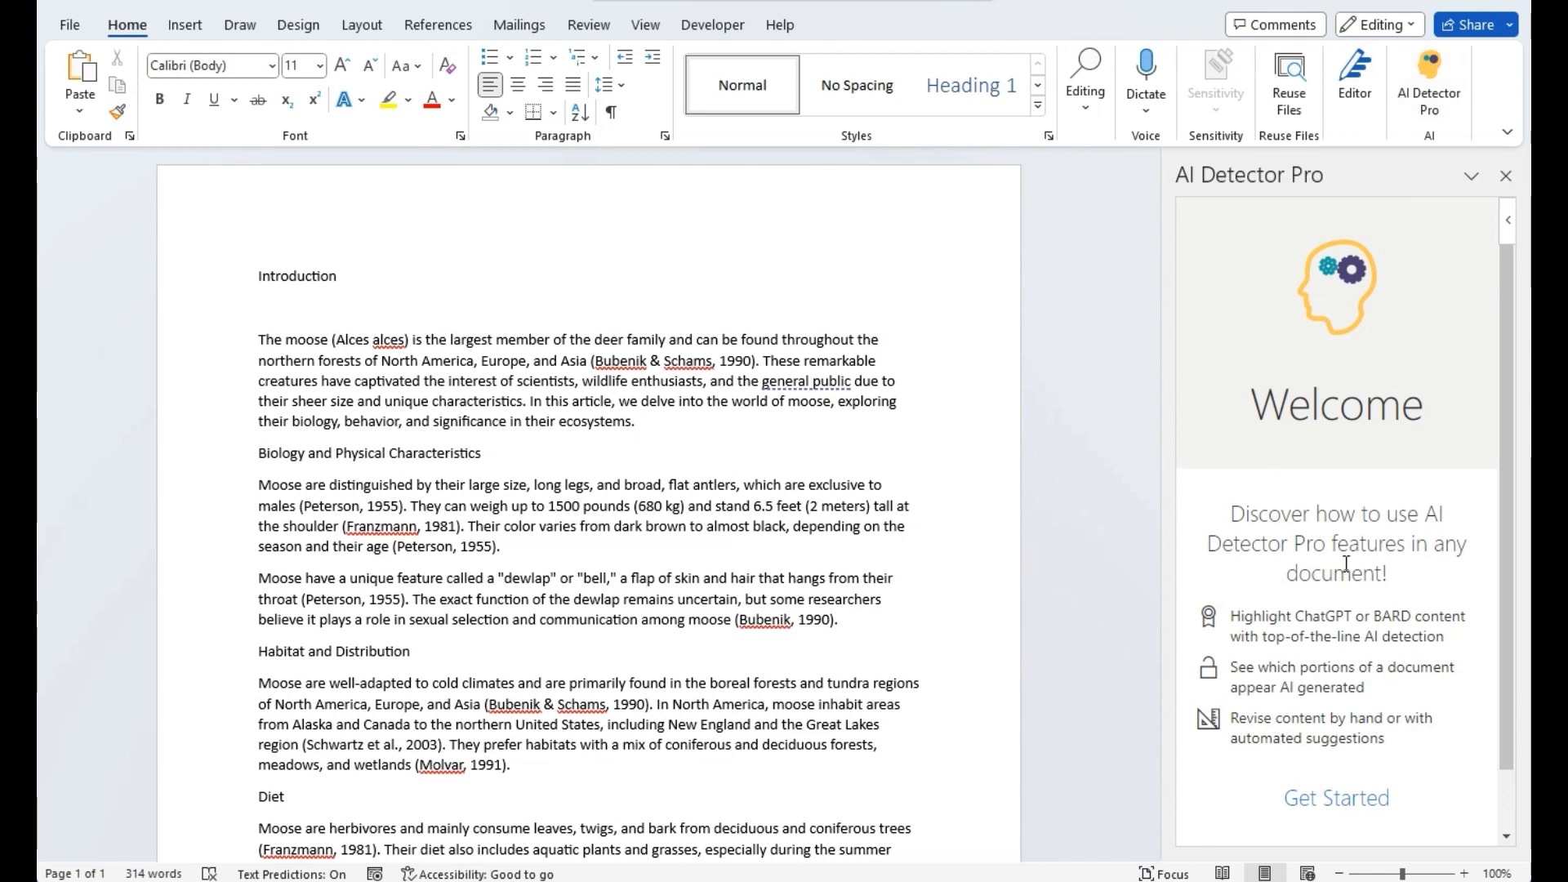
- Sign in to AI Detector Pro with the account e-mail and password
click(1369, 805)
click(1378, 617)
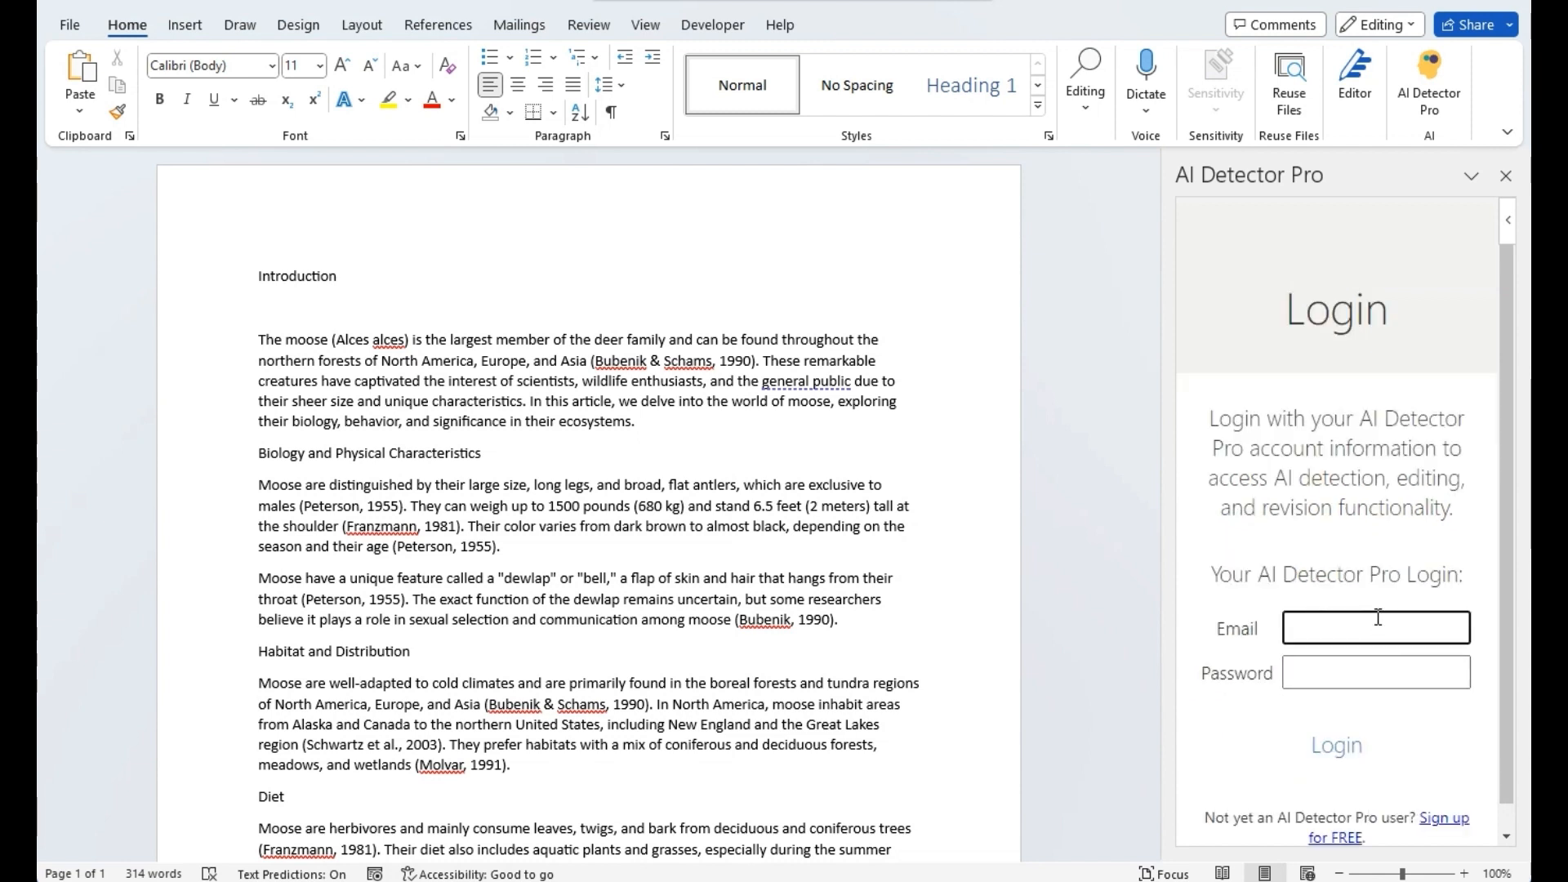
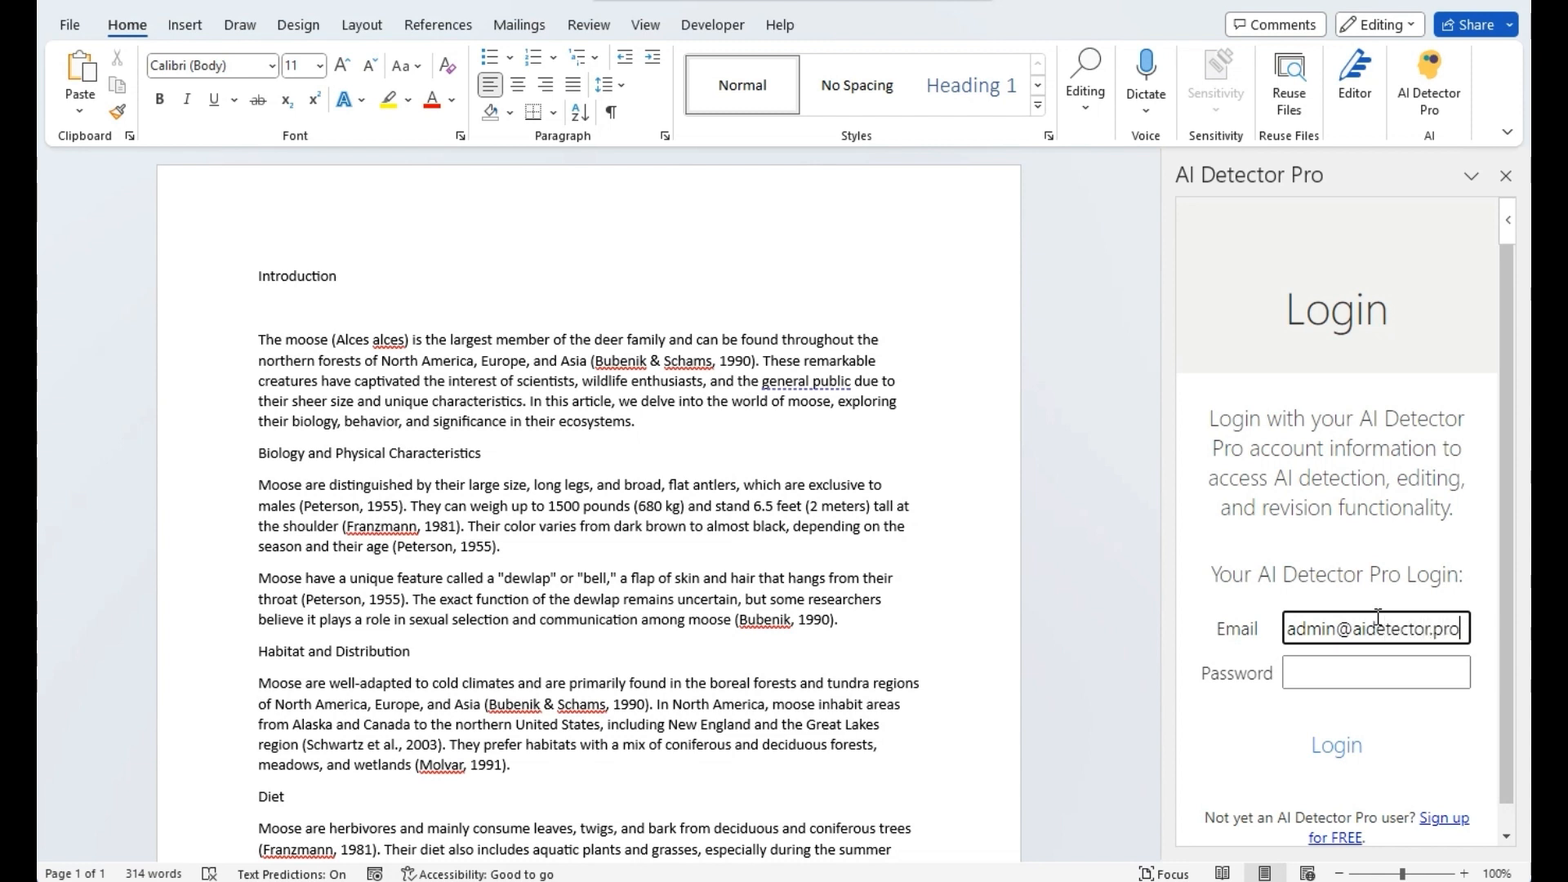
key(Tab)
key(ctrl+v)
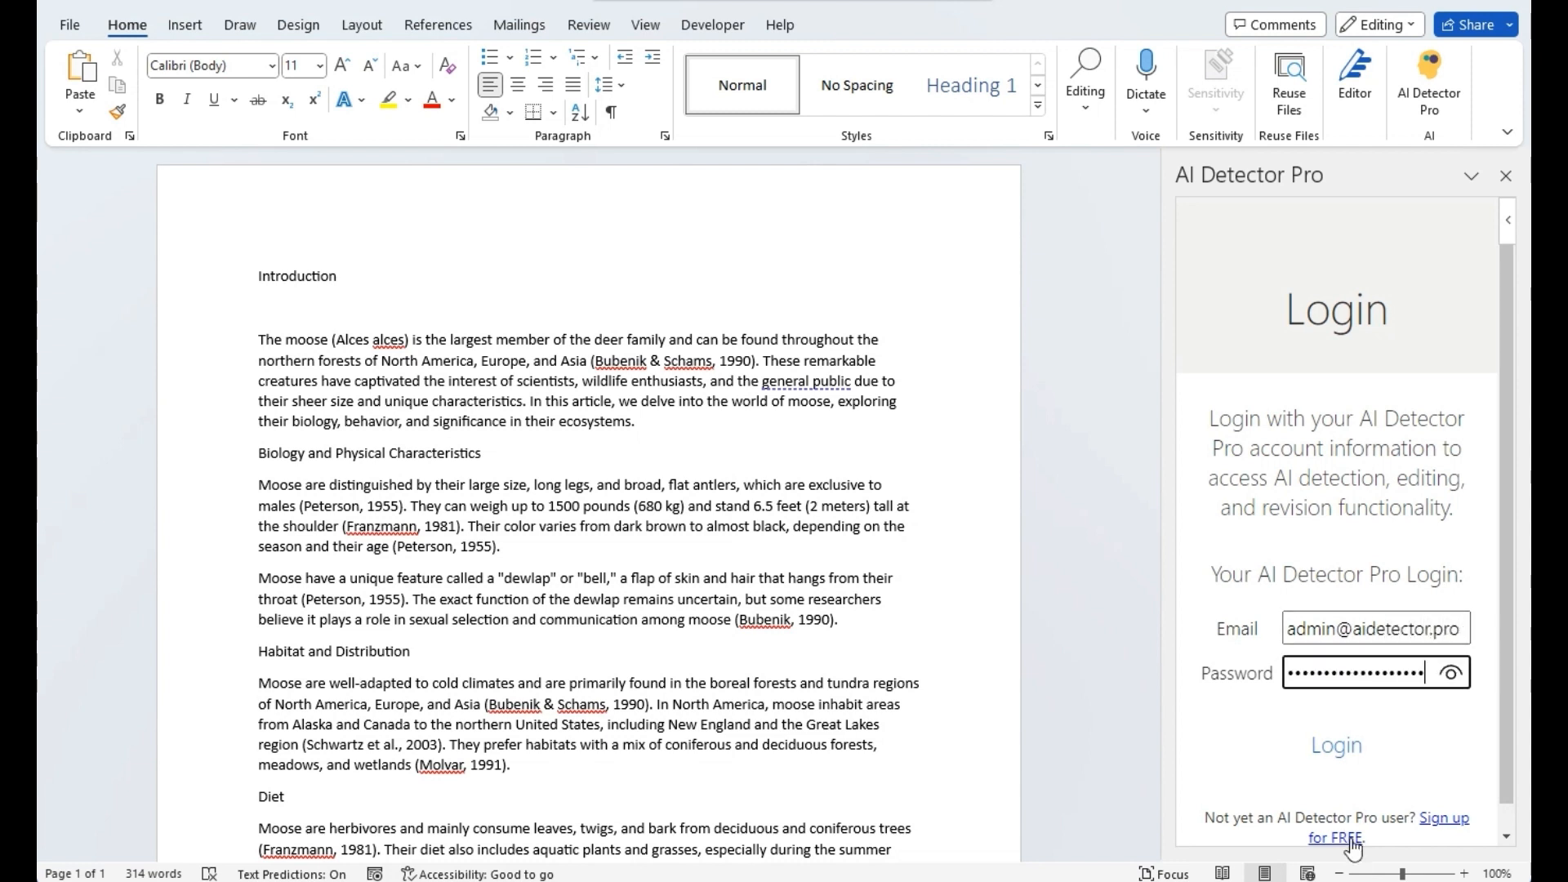
click(1352, 749)
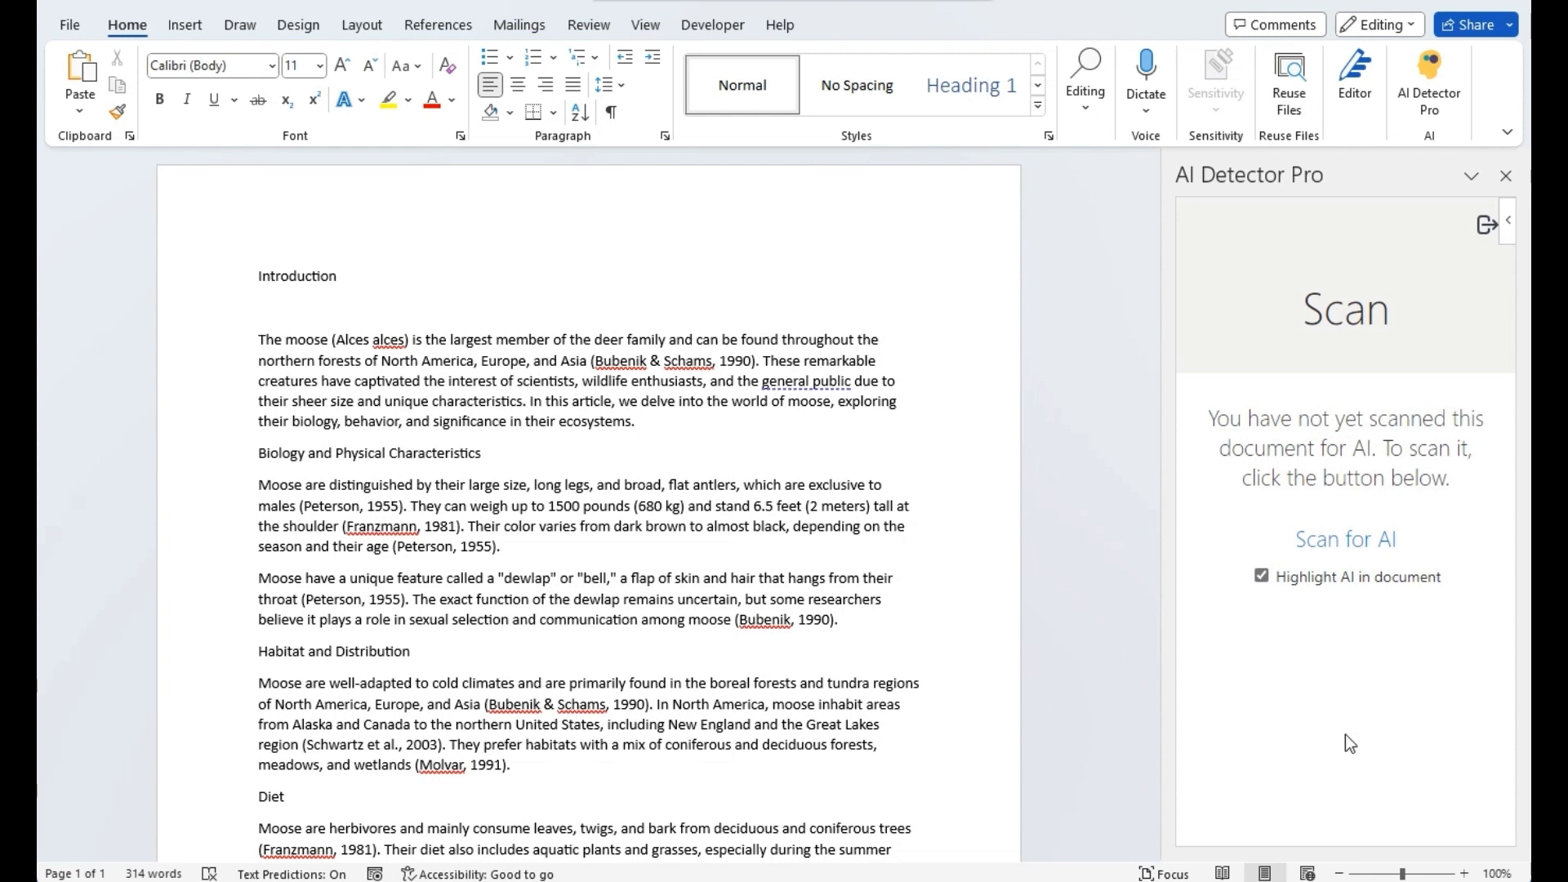
- Scan the moose article for AI-written text and review the highlighted paragraphs
click(1349, 546)
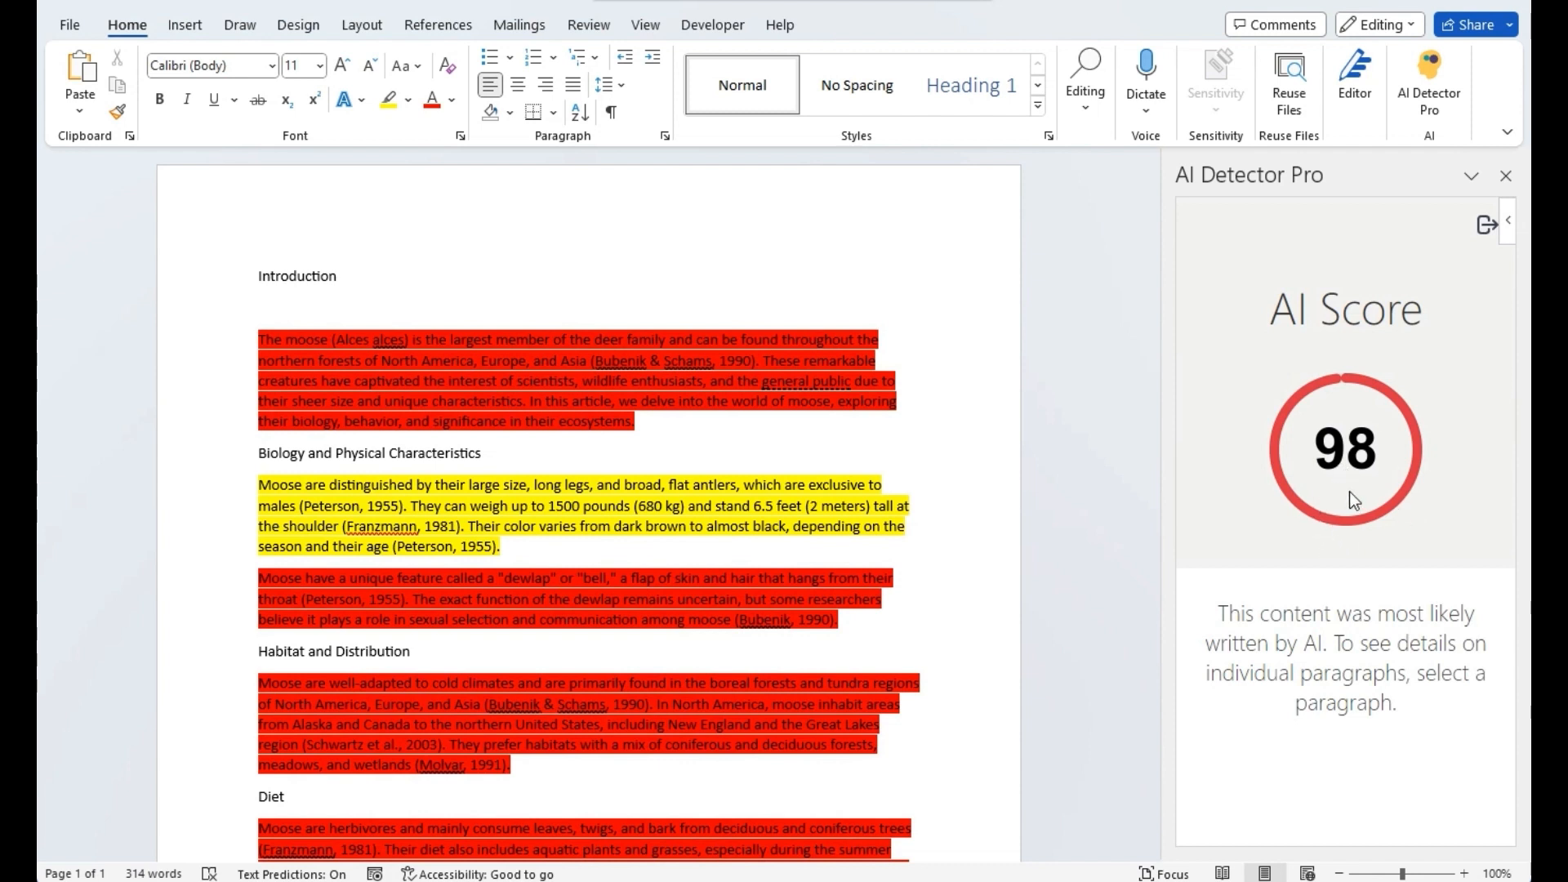
scroll(885, 582, down, 4)
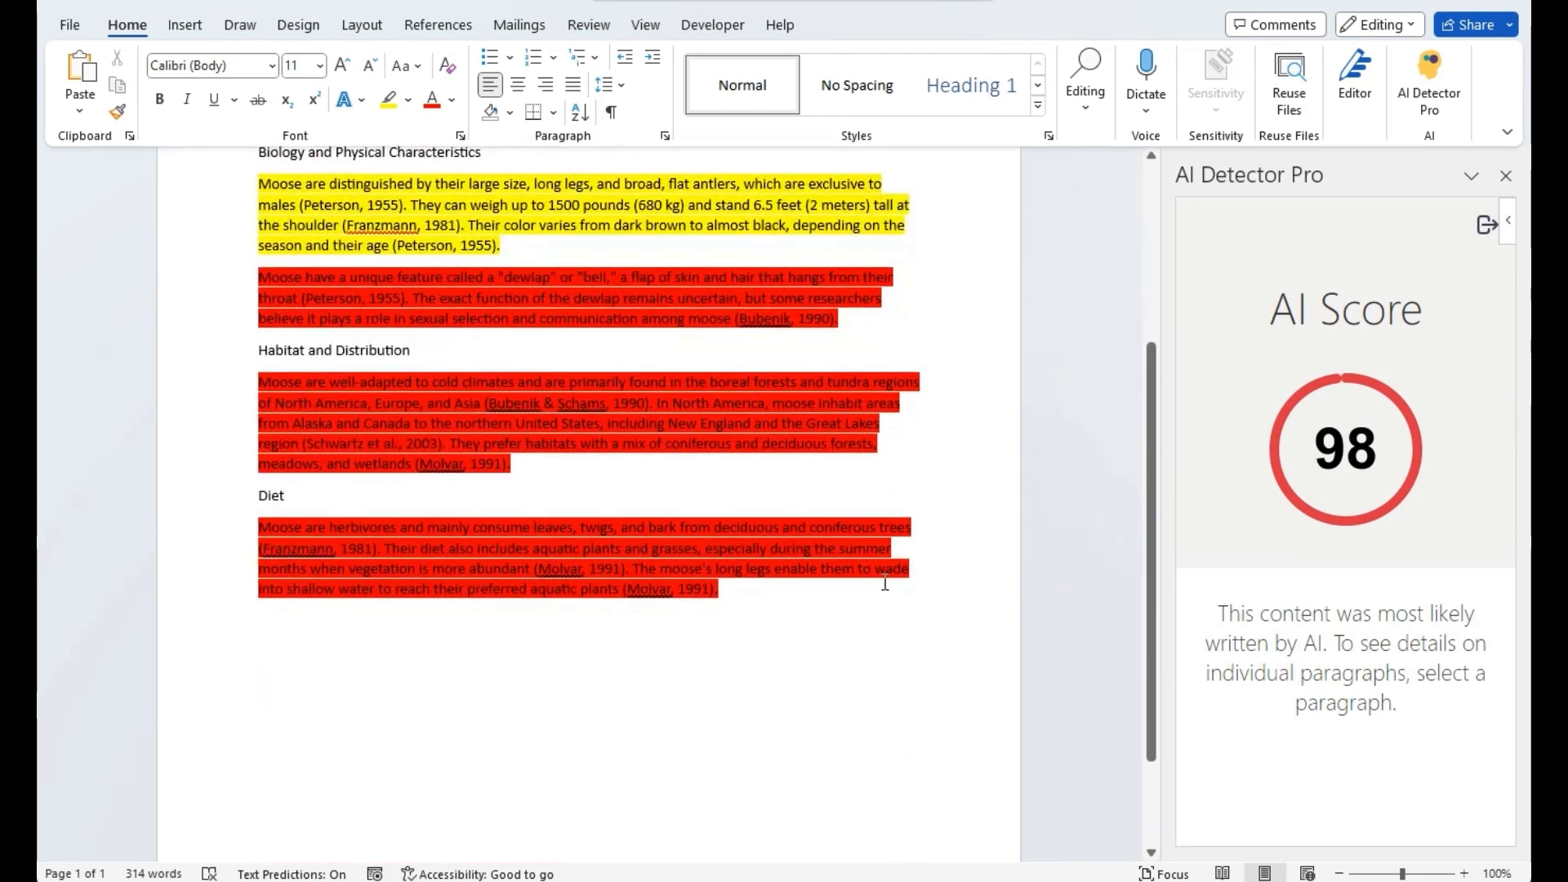
scroll(885, 582, up, 5)
scroll(885, 581, down, 1)
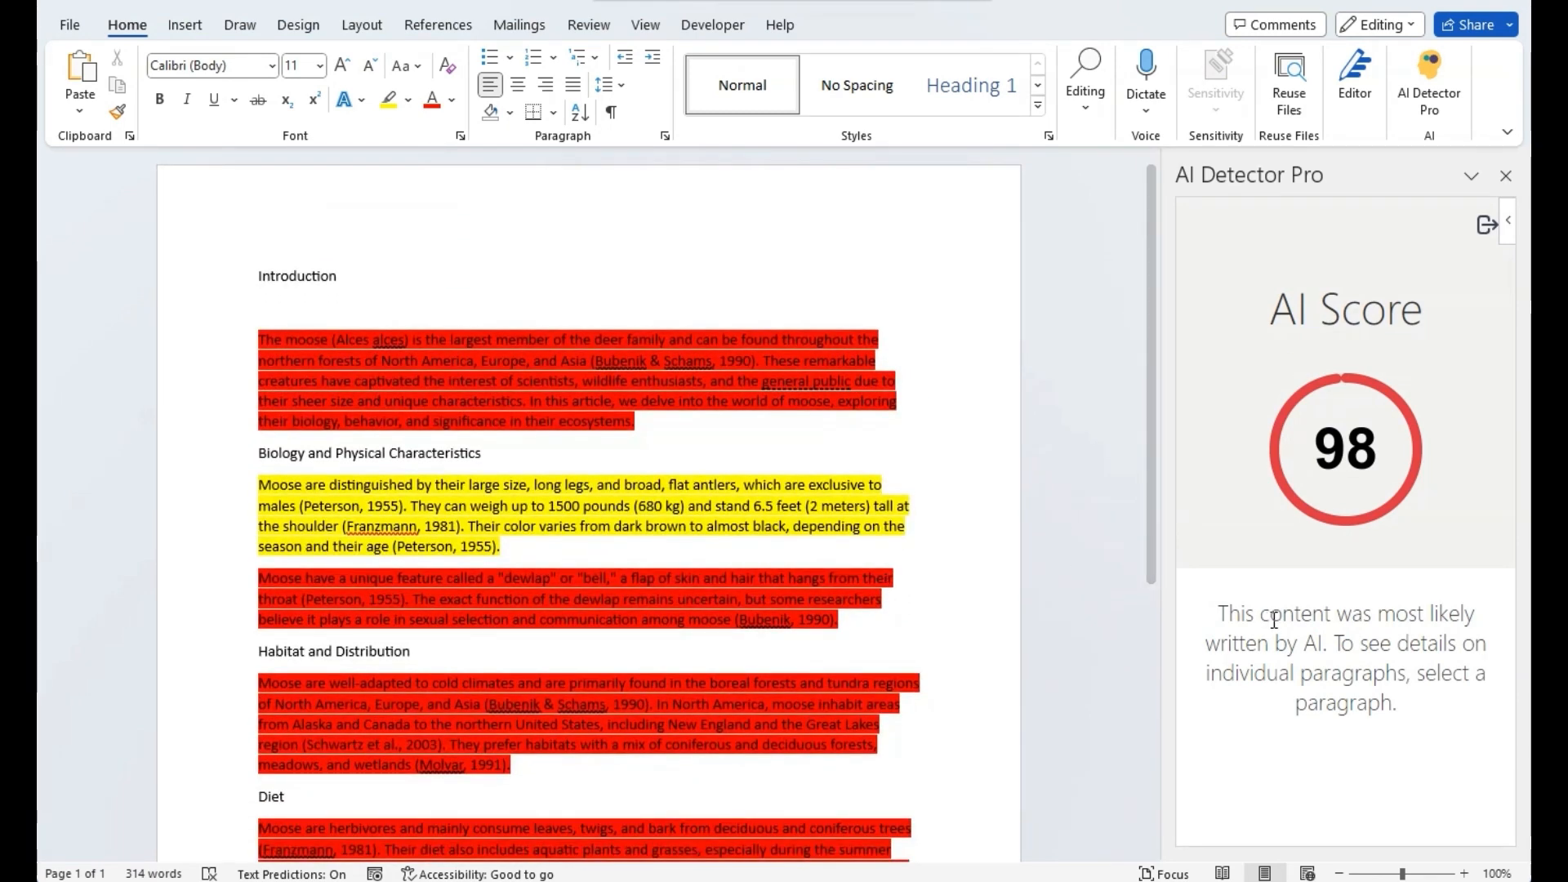
- Inspect AI details for the Introduction, dewlap and Biology paragraphs, then request dewlap rewrite suggestions
click(764, 382)
click(717, 381)
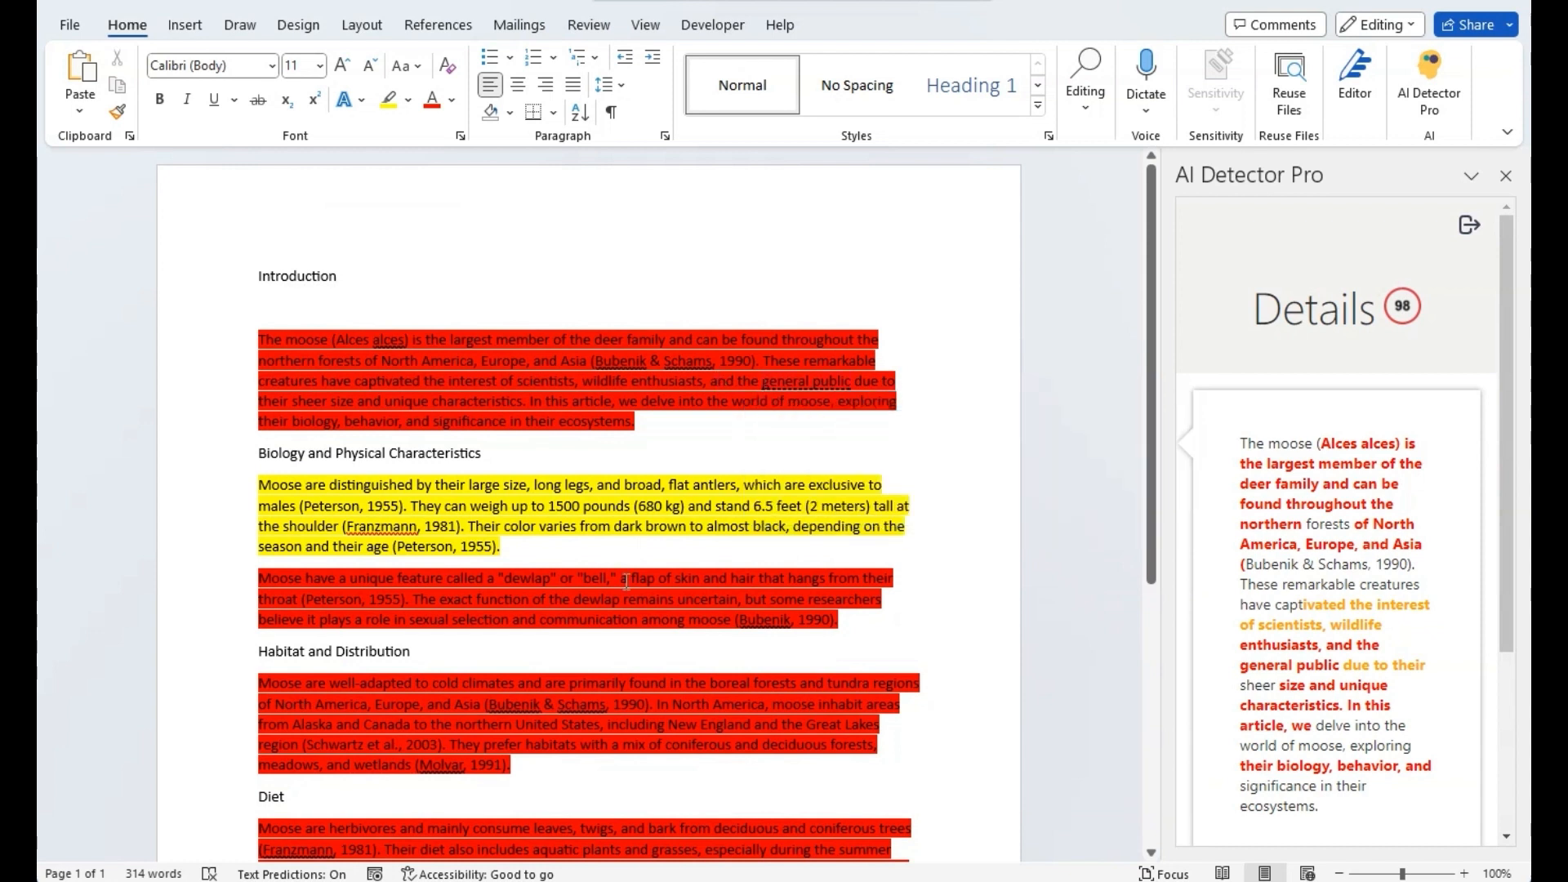
click(612, 605)
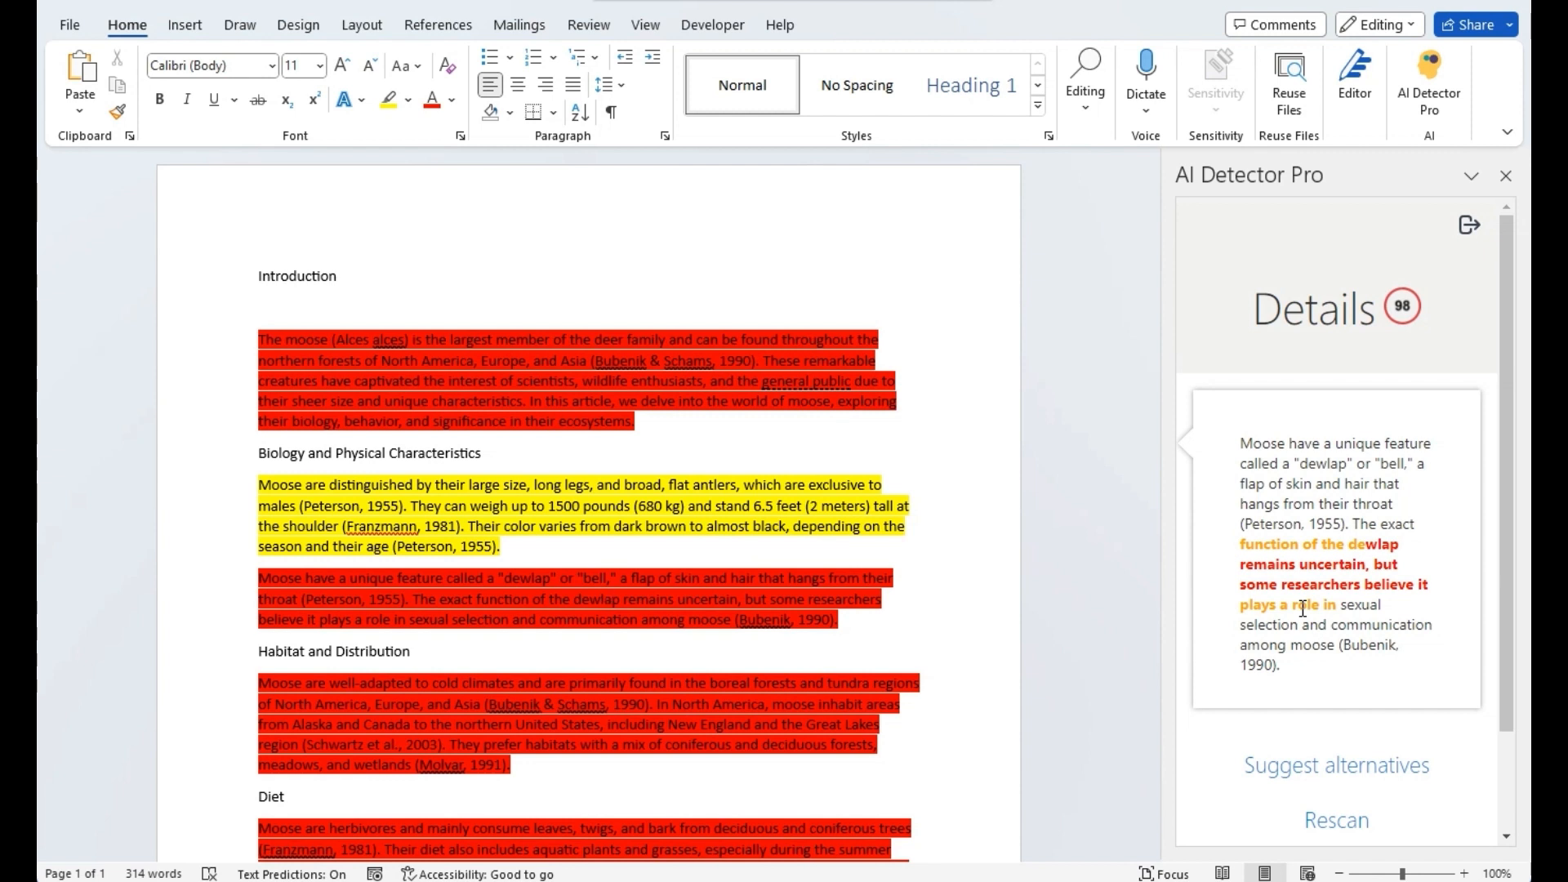
click(809, 514)
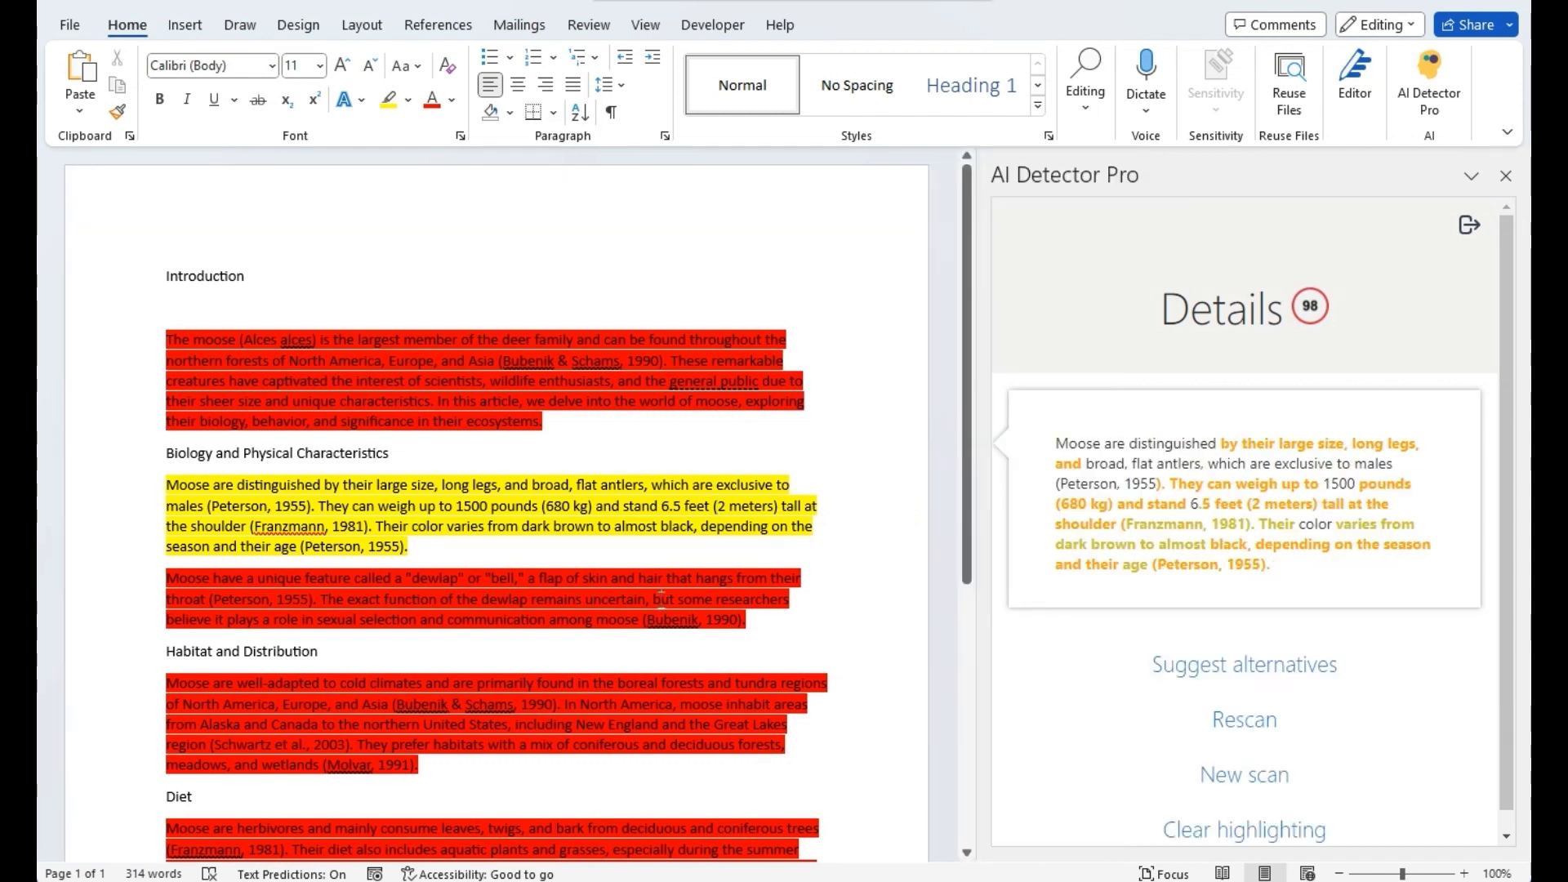
click(662, 598)
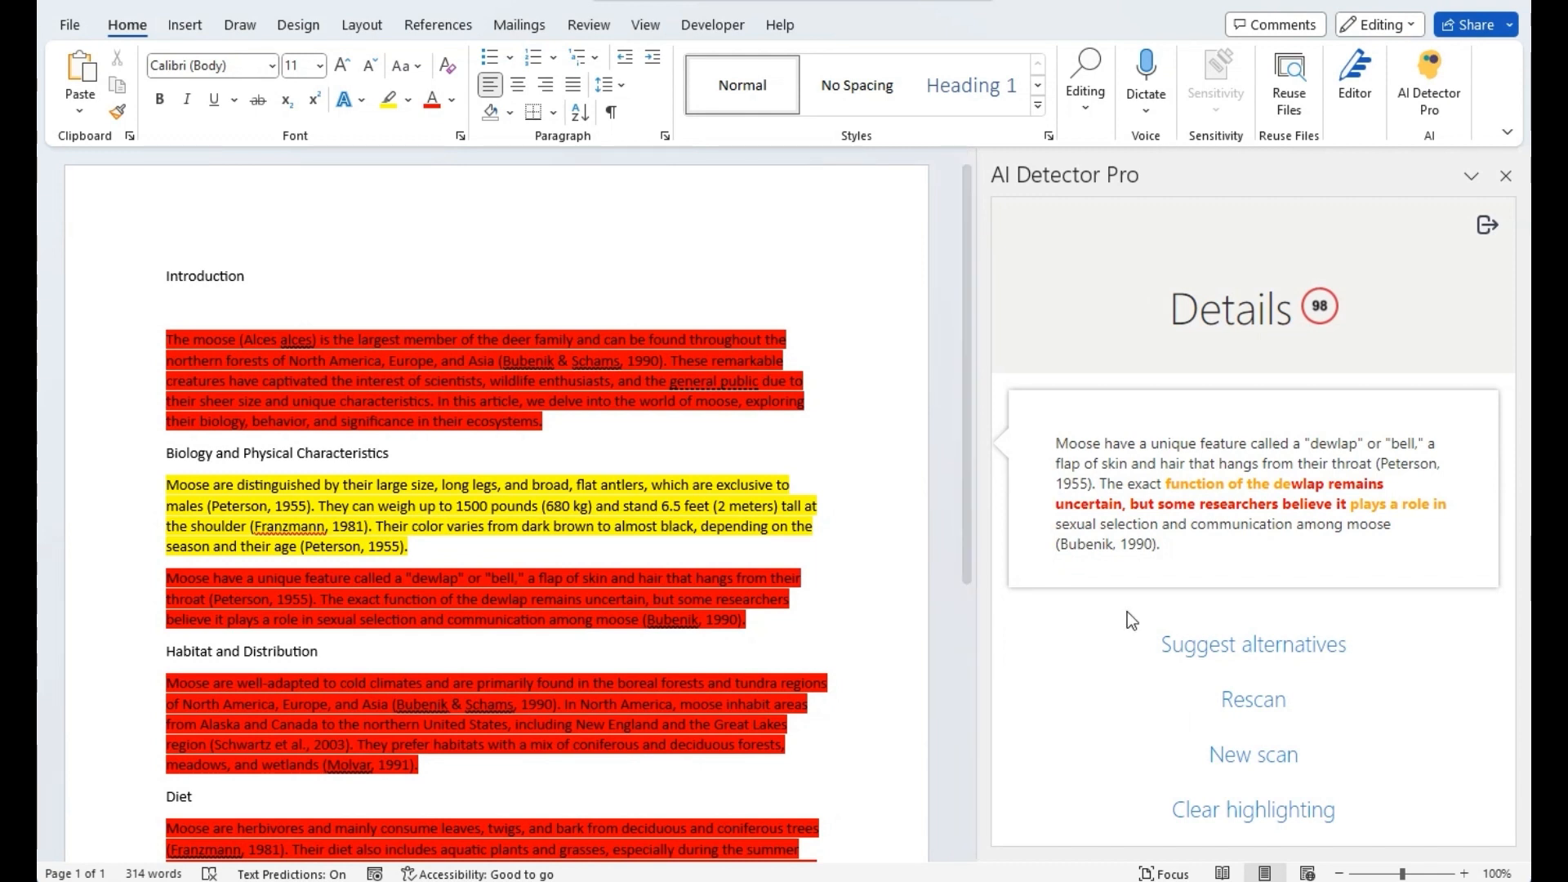
click(1245, 660)
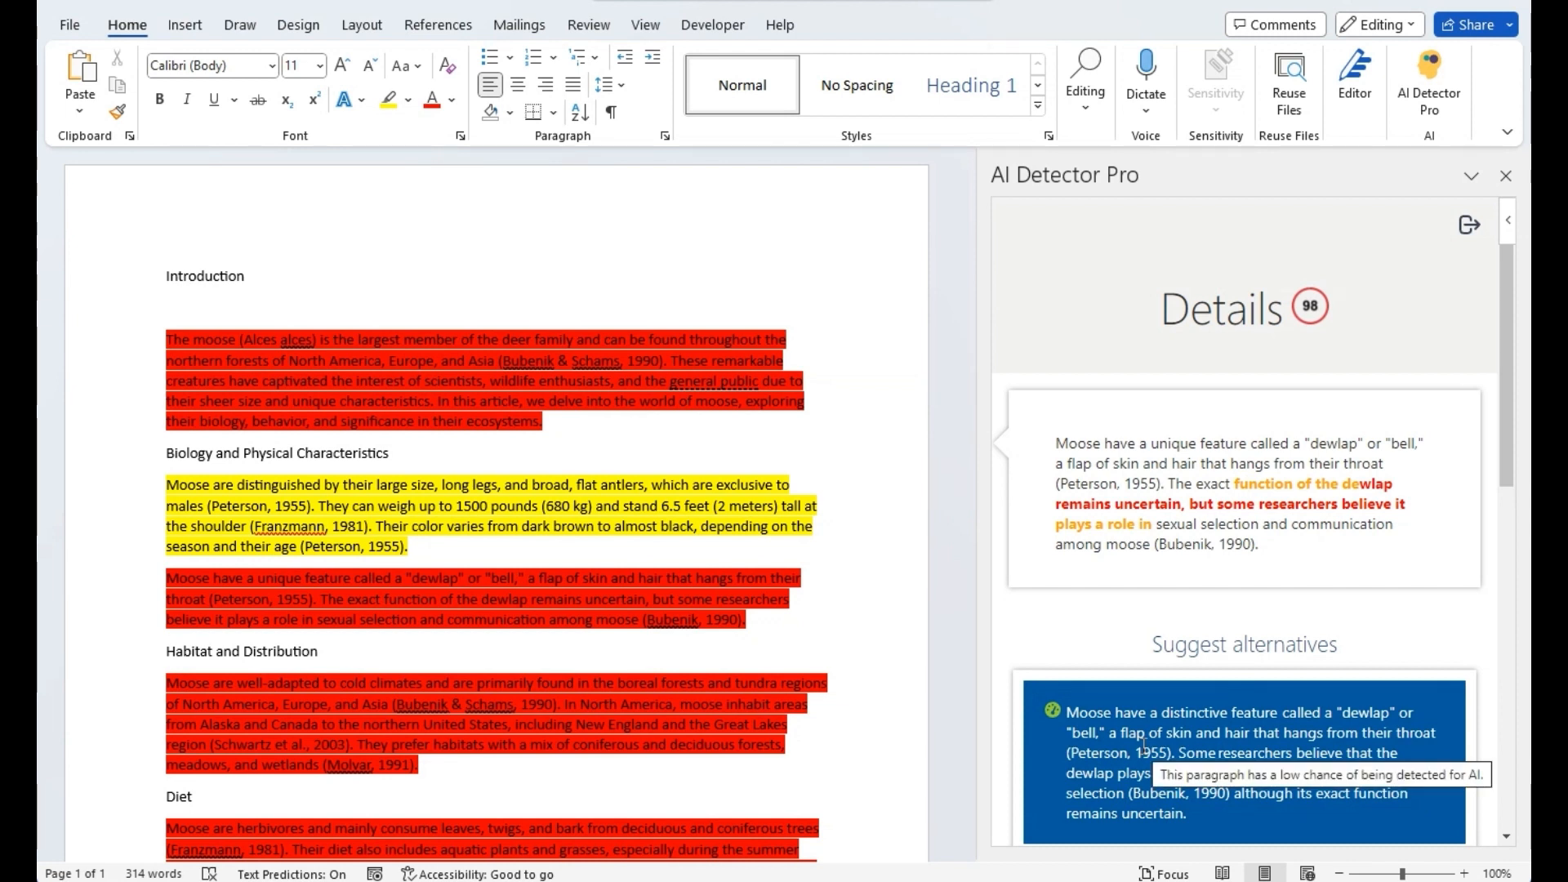
- Replace the dewlap, Habitat and Diet paragraphs with AI Detector Pro's suggested rewrites
click(1142, 744)
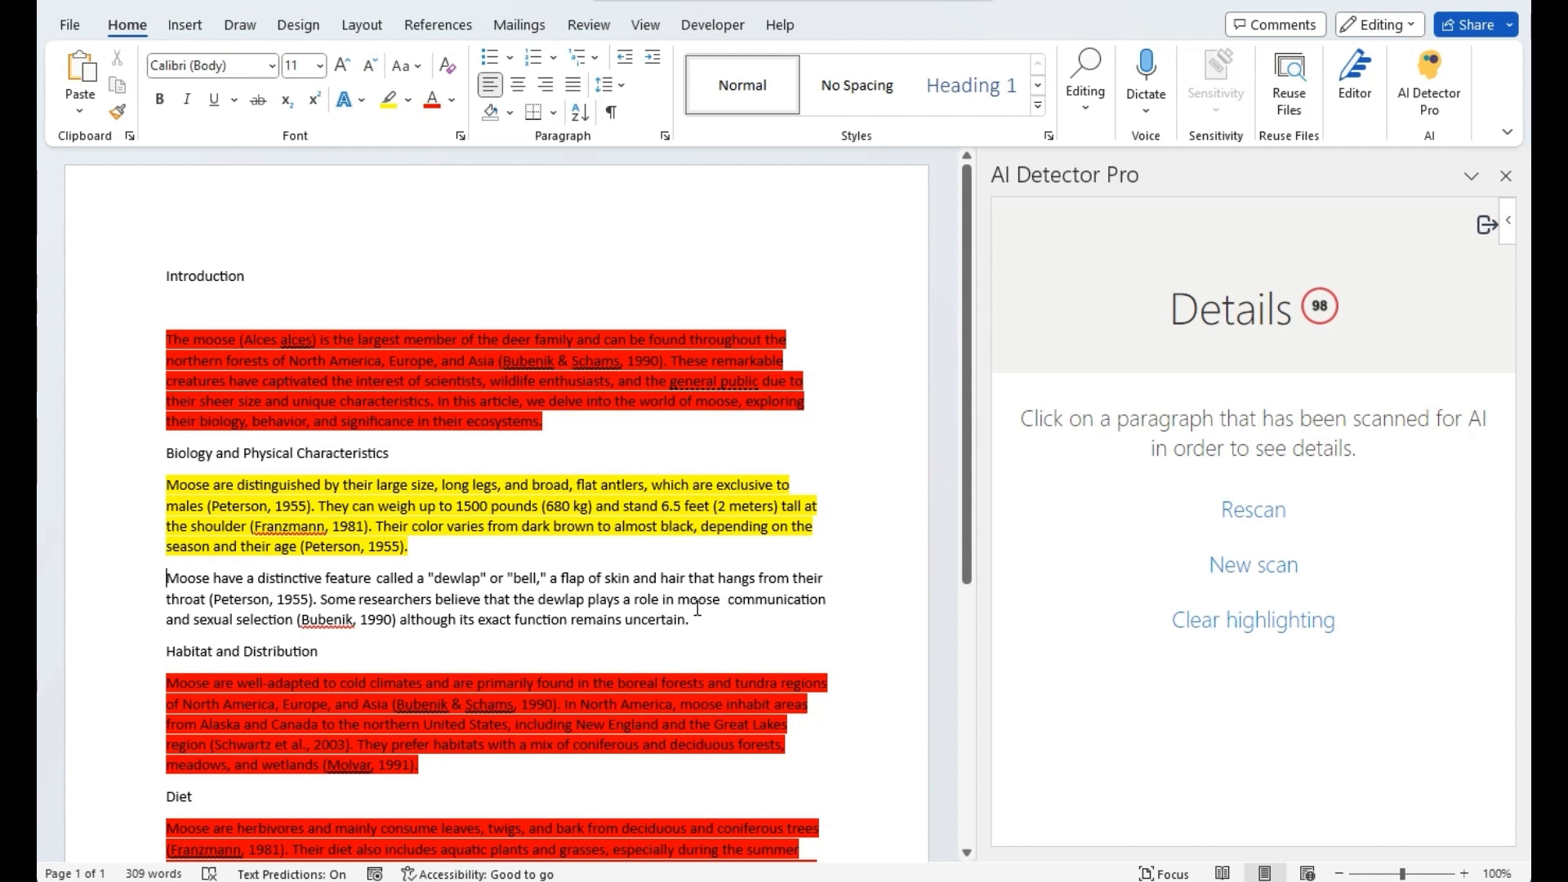
click(469, 743)
click(1228, 708)
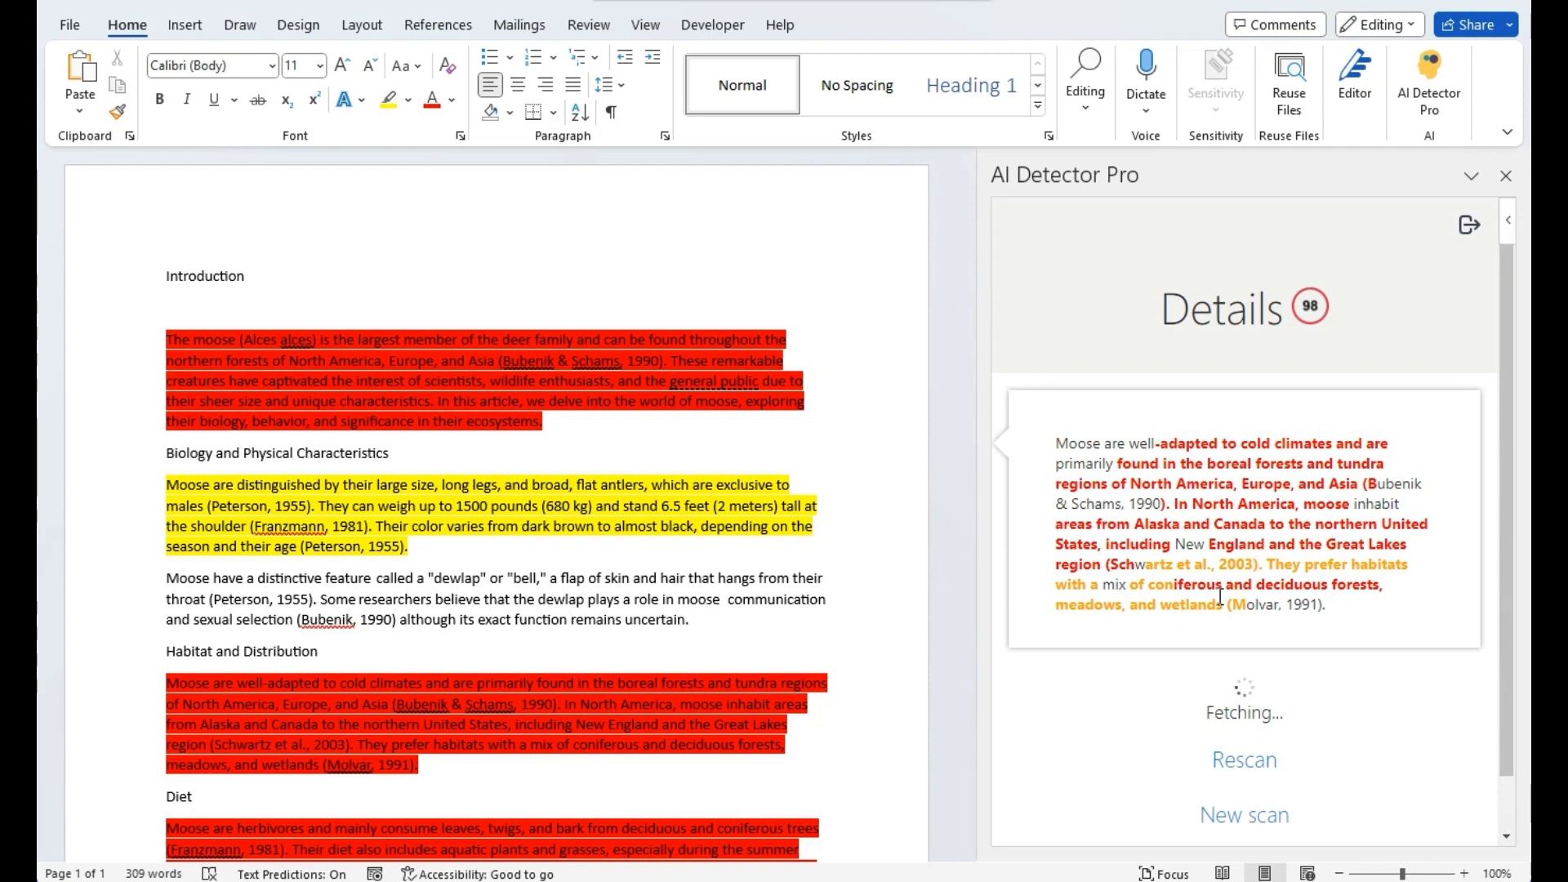
click(1212, 789)
scroll(930, 731, down, 1)
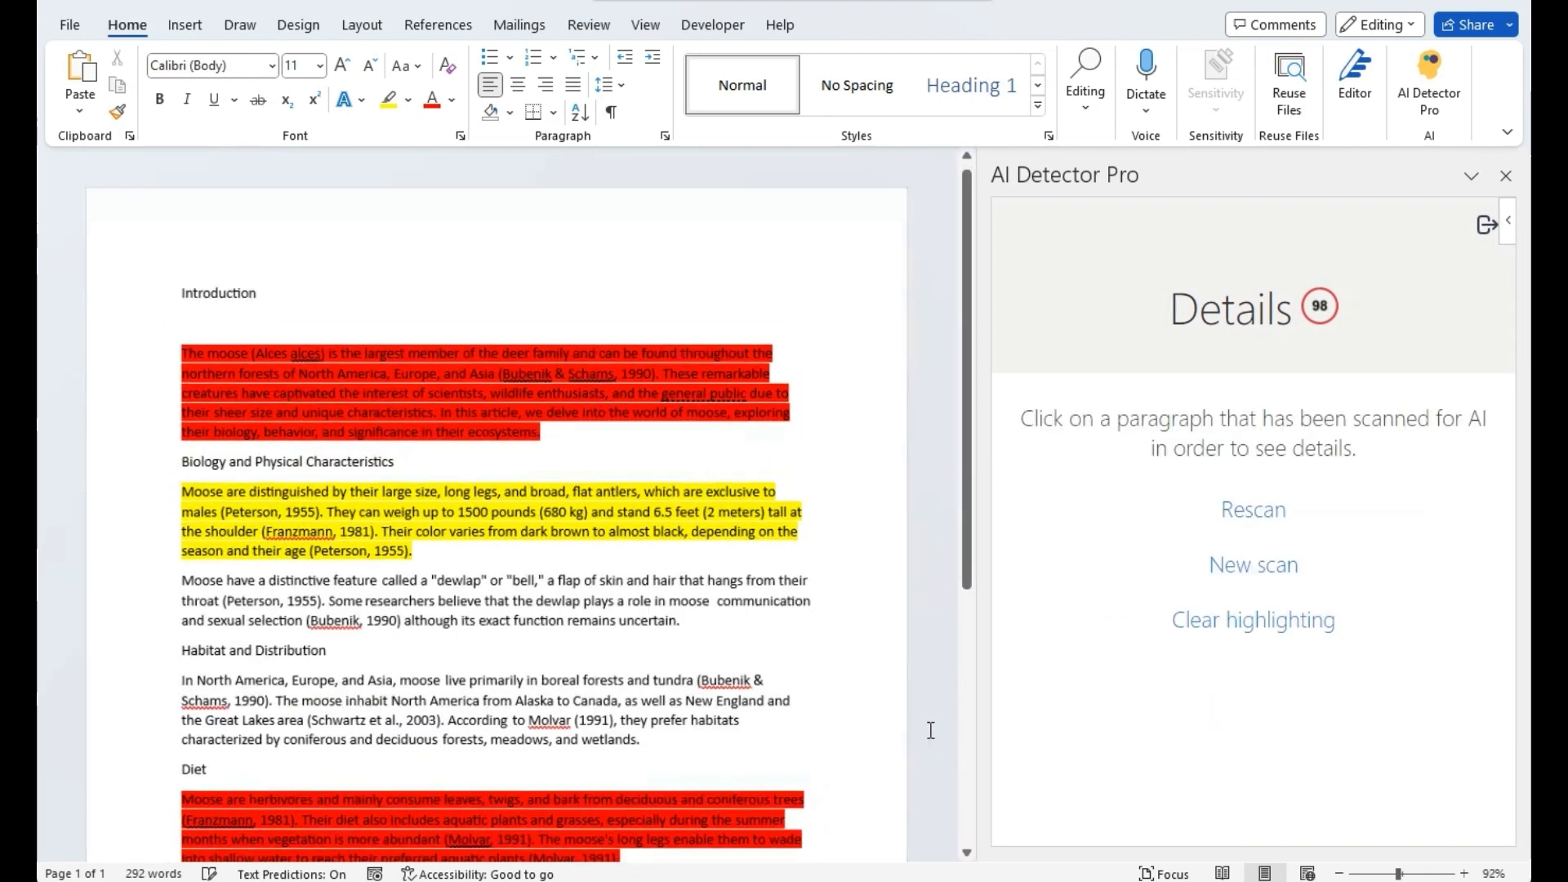
scroll(809, 731, down, 4)
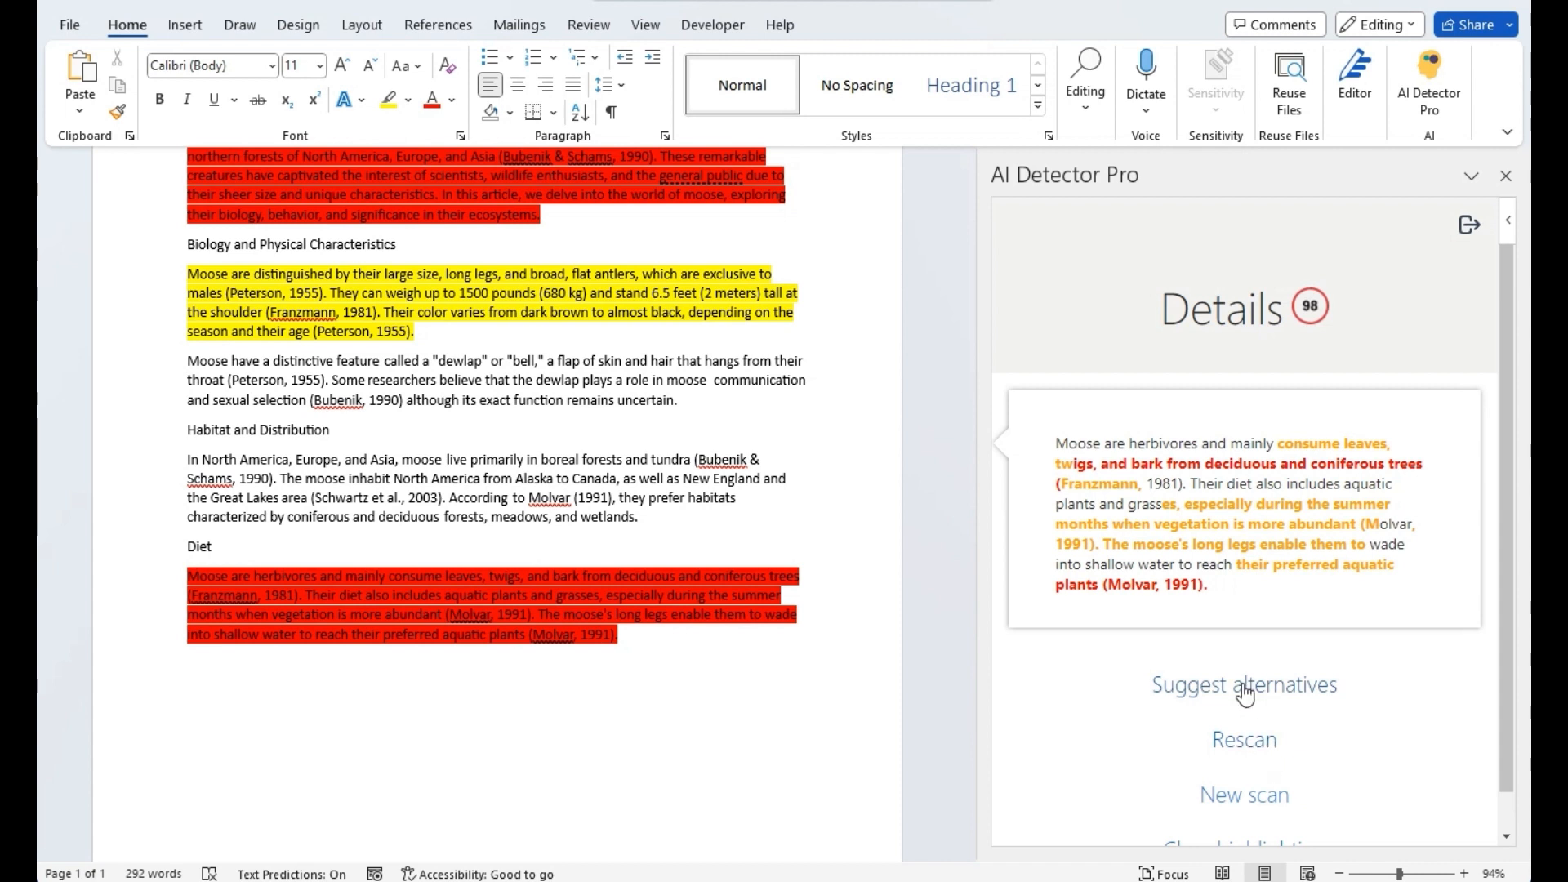
click(1244, 691)
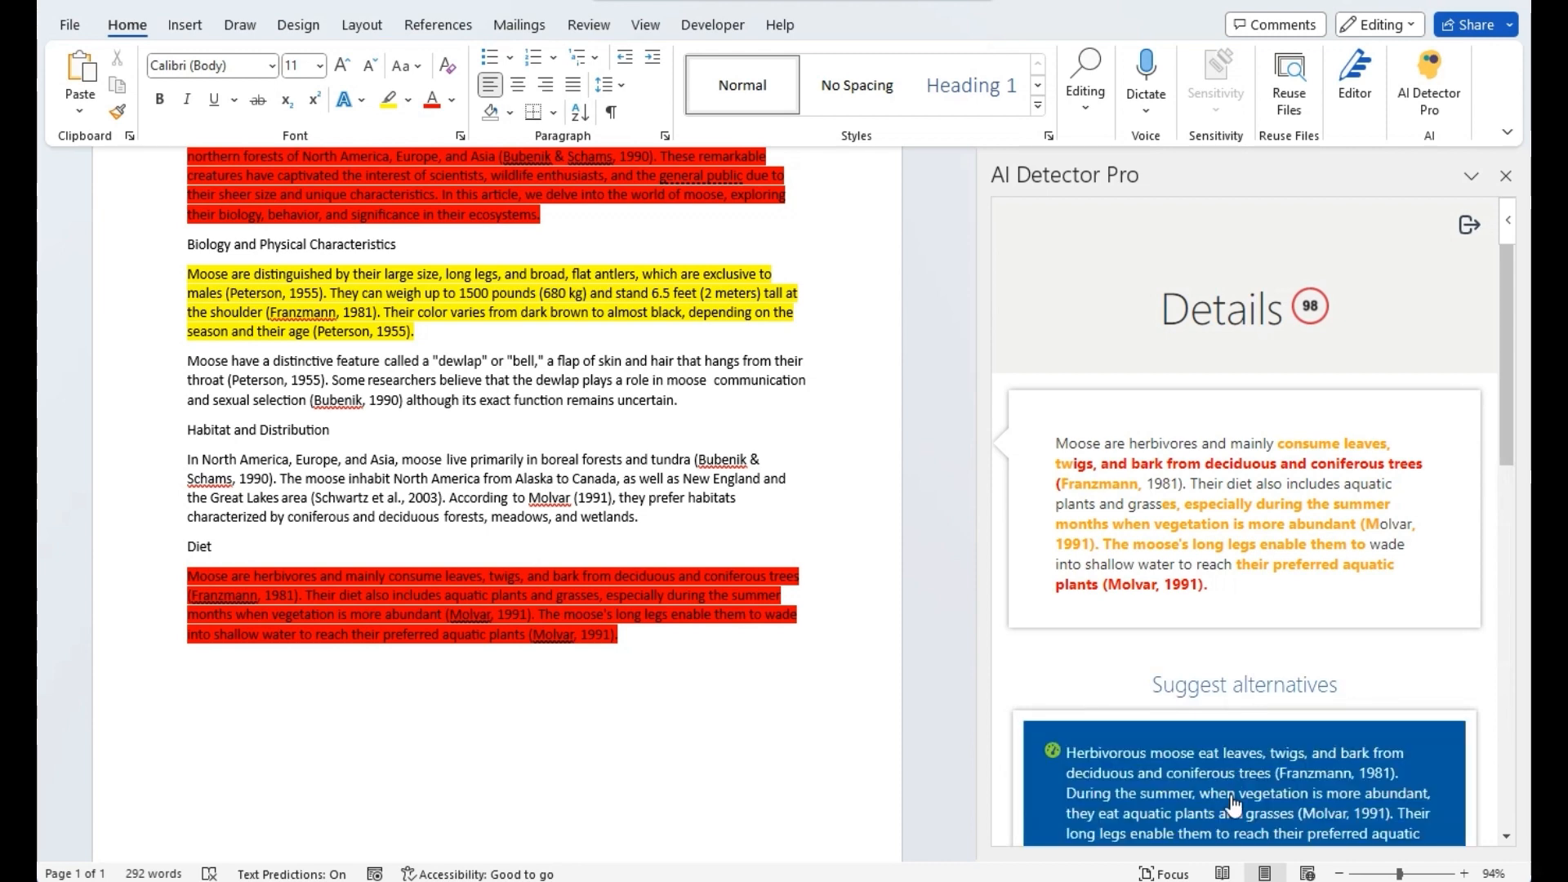
click(1237, 801)
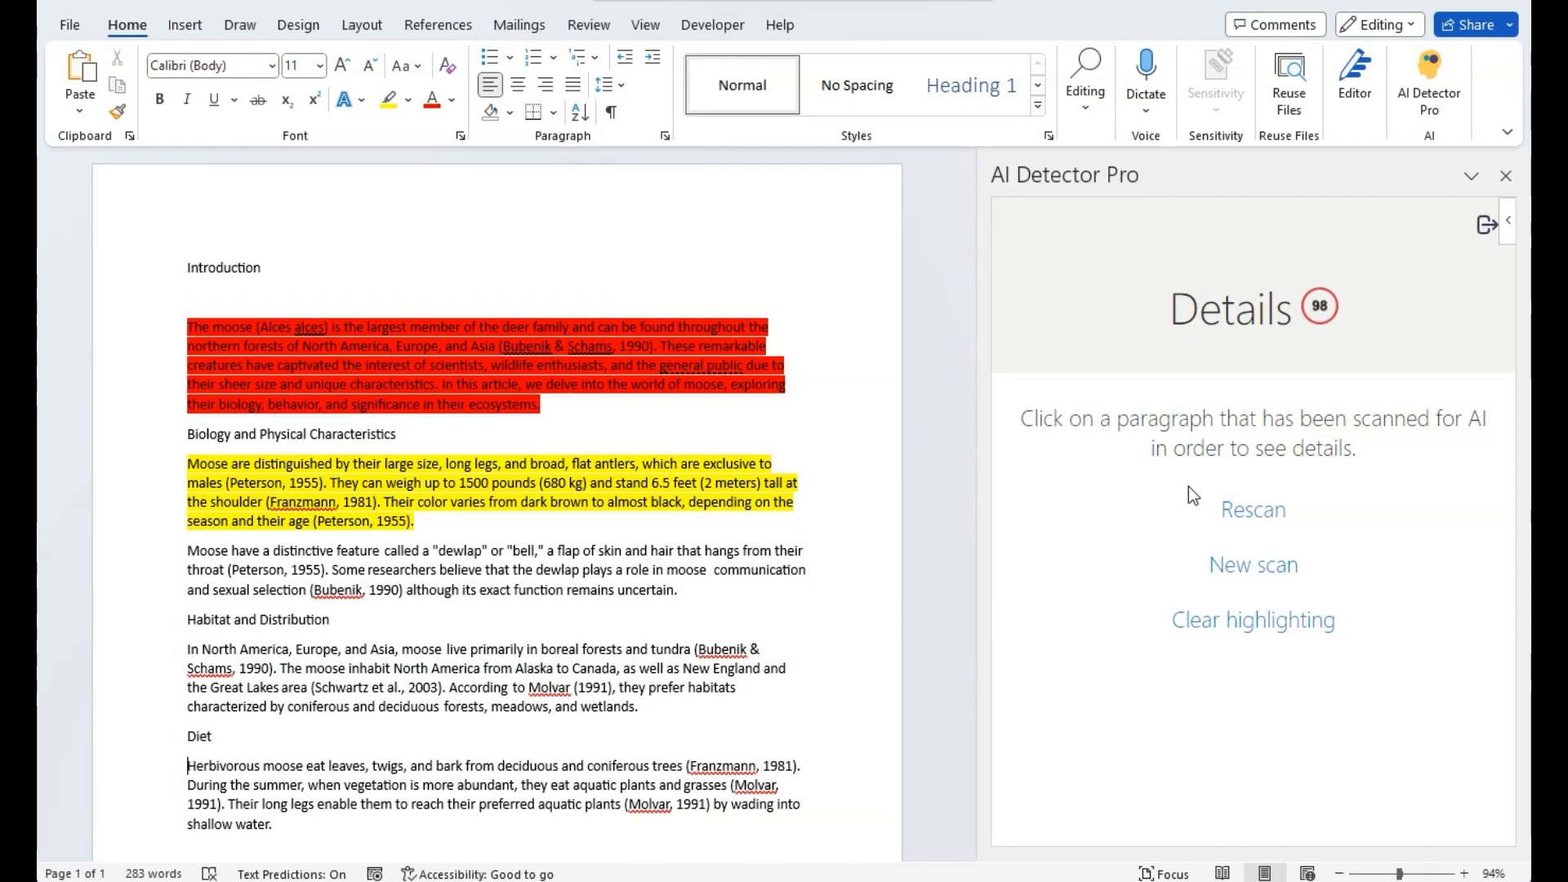
- Rescan the document to a score of 87 and swap in the suggested Biology rewrite
click(1241, 508)
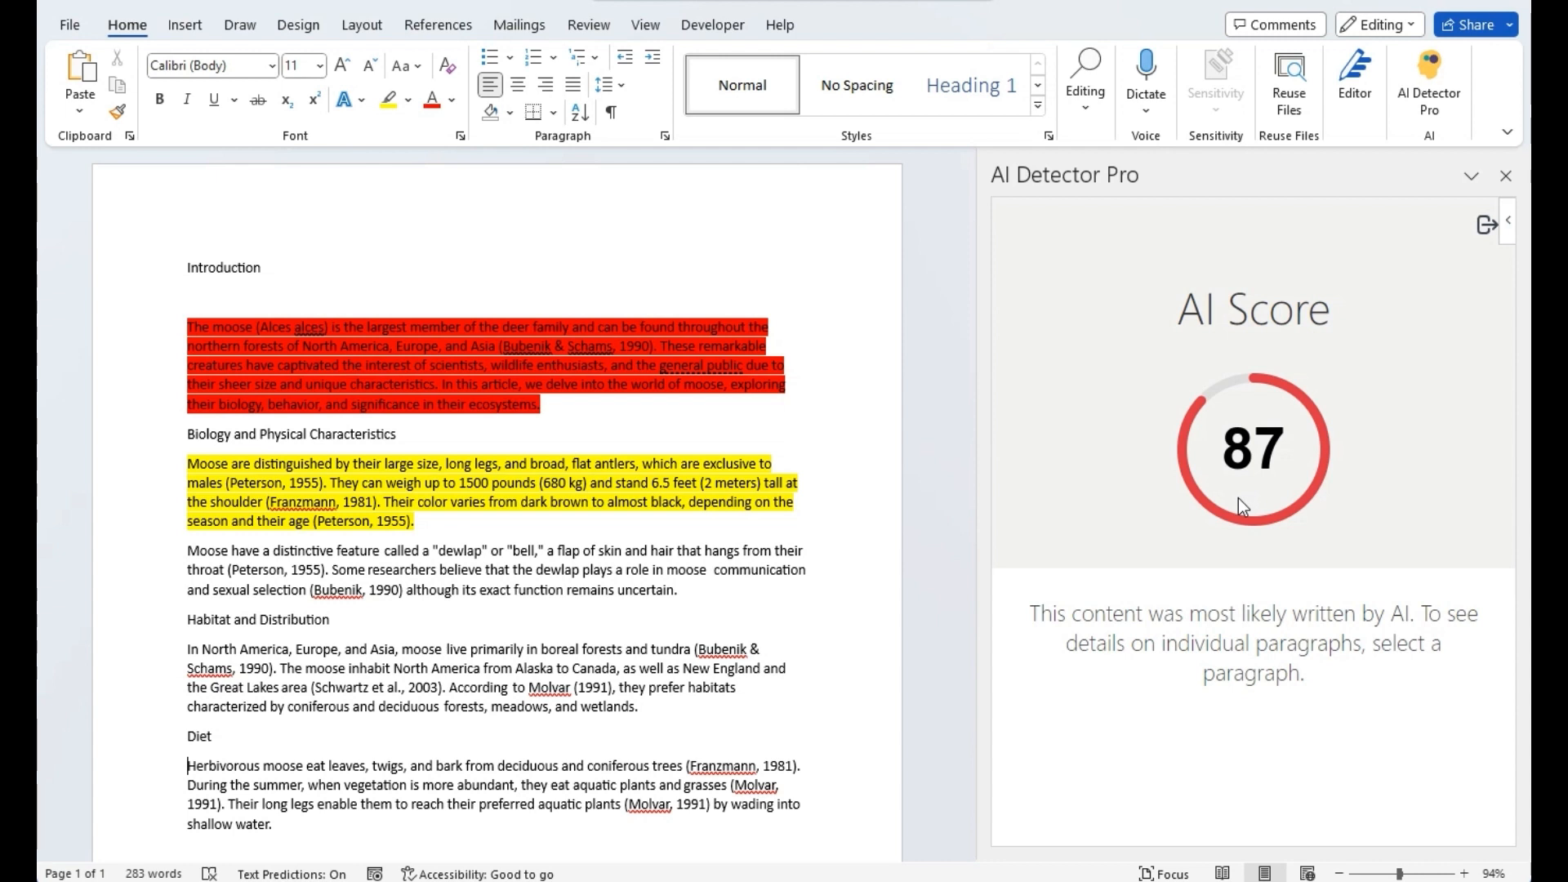
click(678, 461)
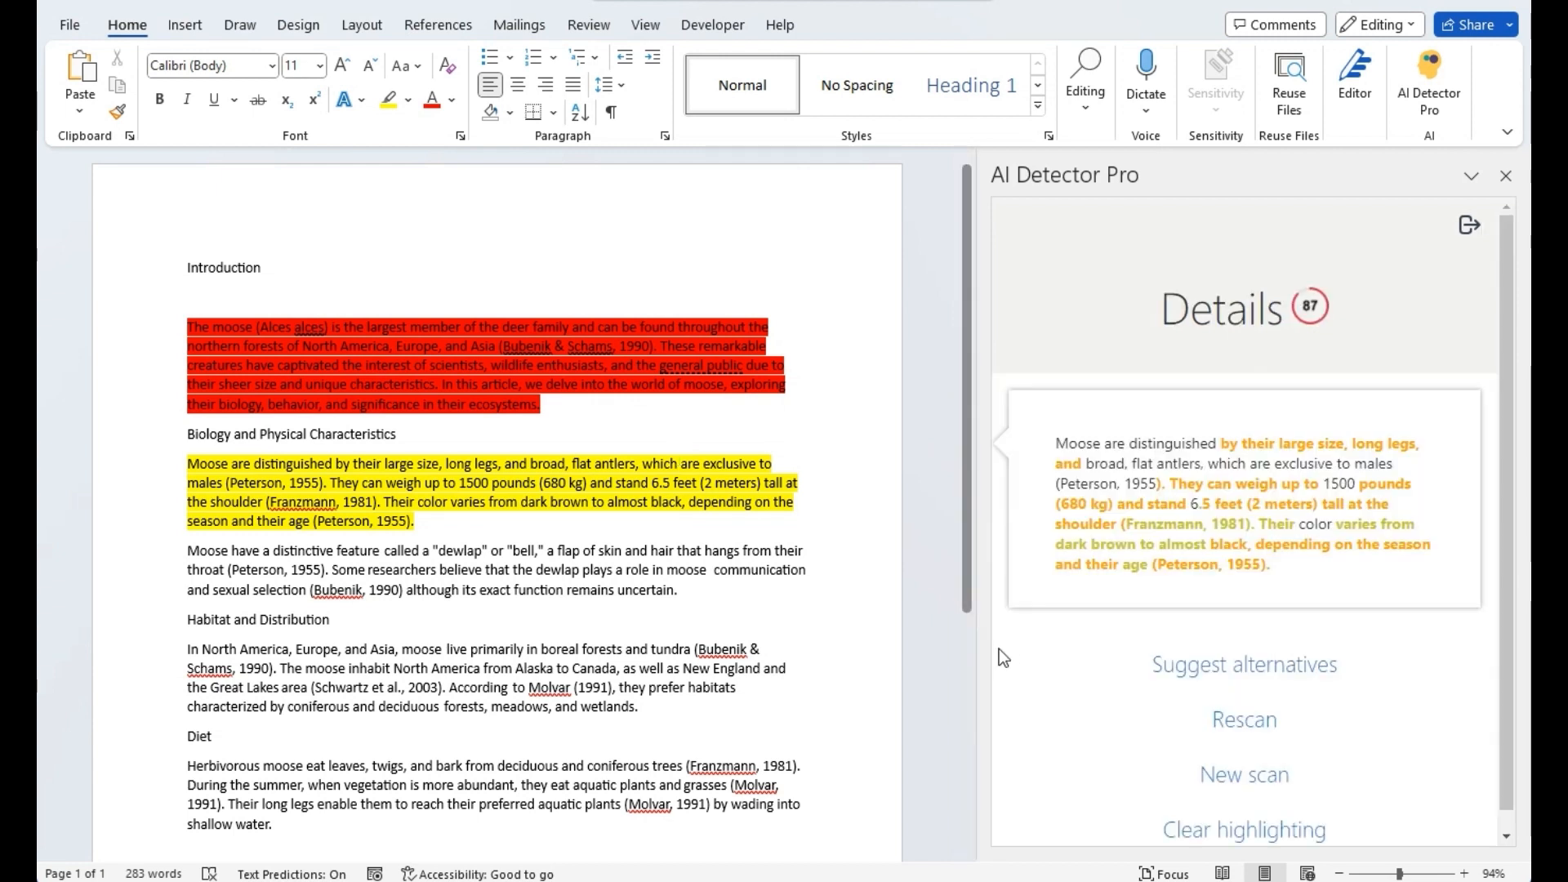
click(1181, 663)
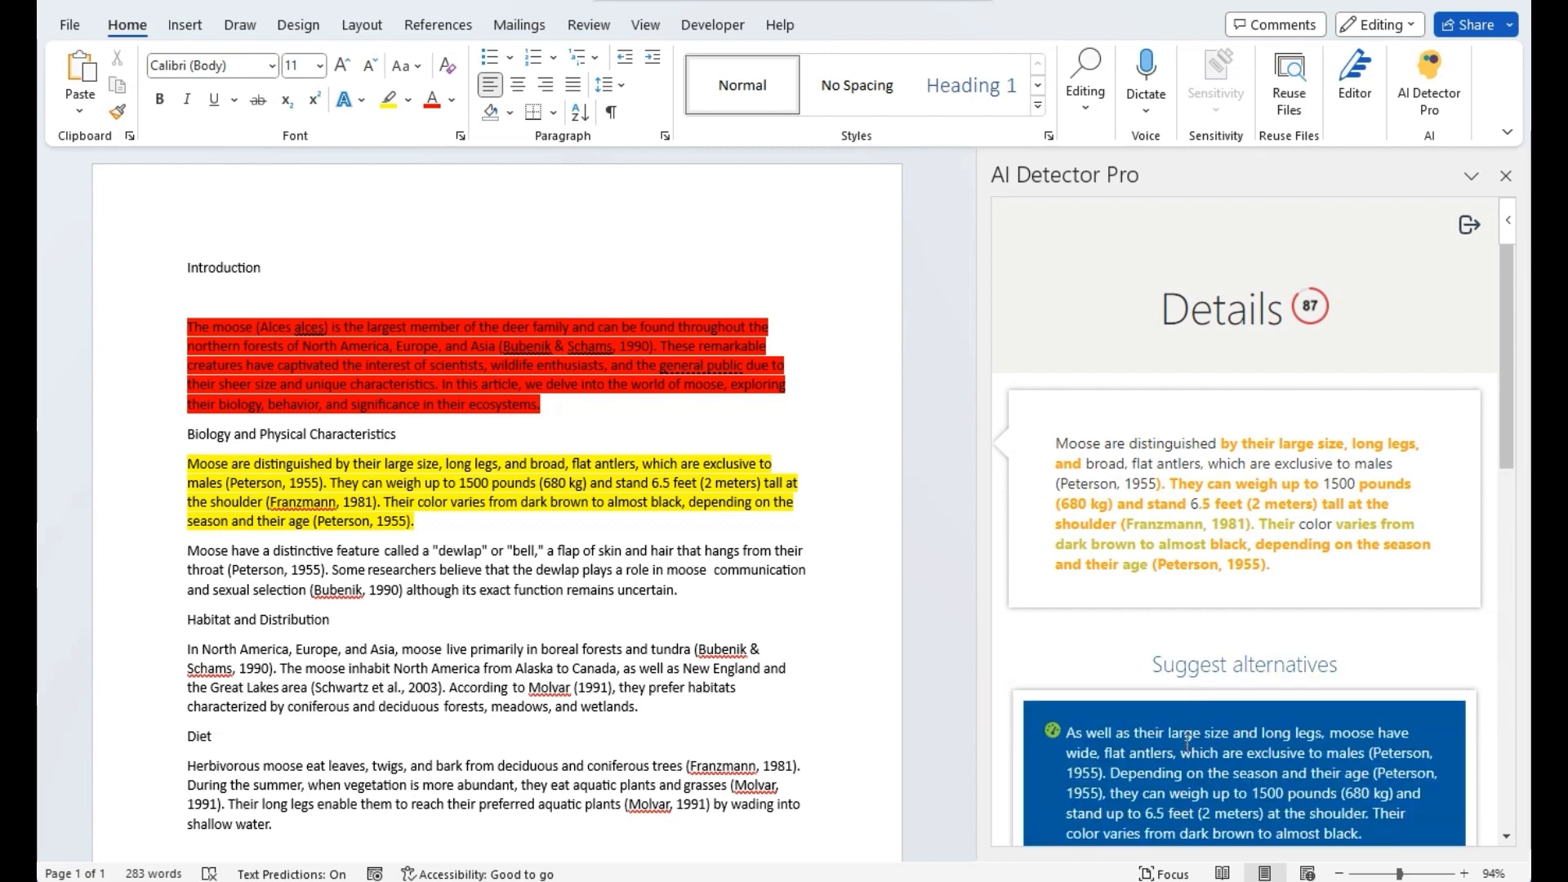
click(1187, 741)
drag(591, 406, 171, 283)
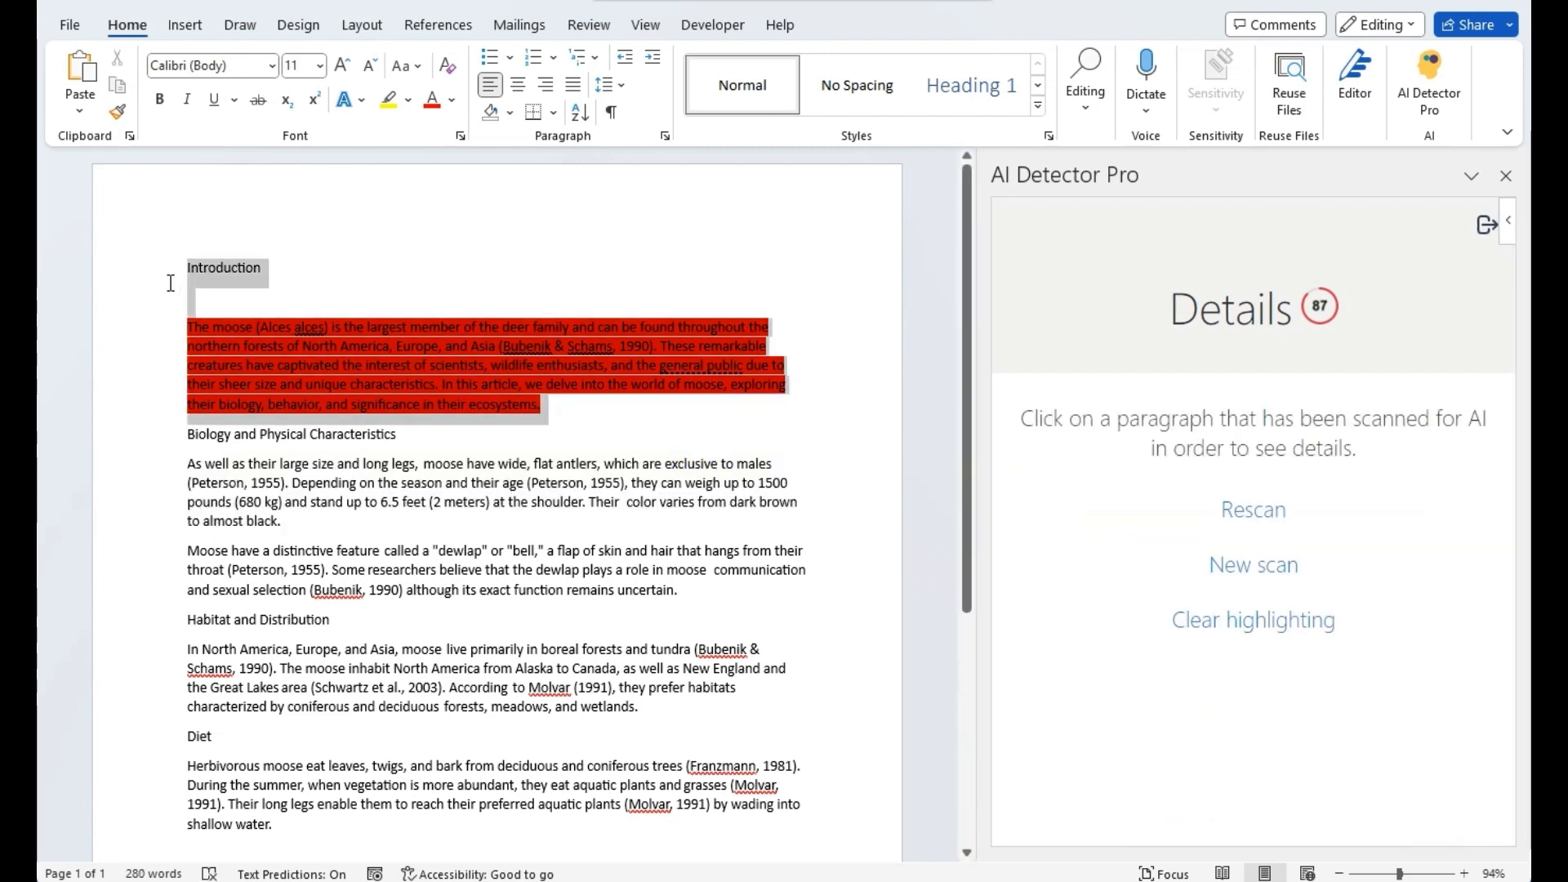
- Retype the introduction as 'The moose is a great animal… you'll see moose everywhere.' and rescan
triple_click(181, 326)
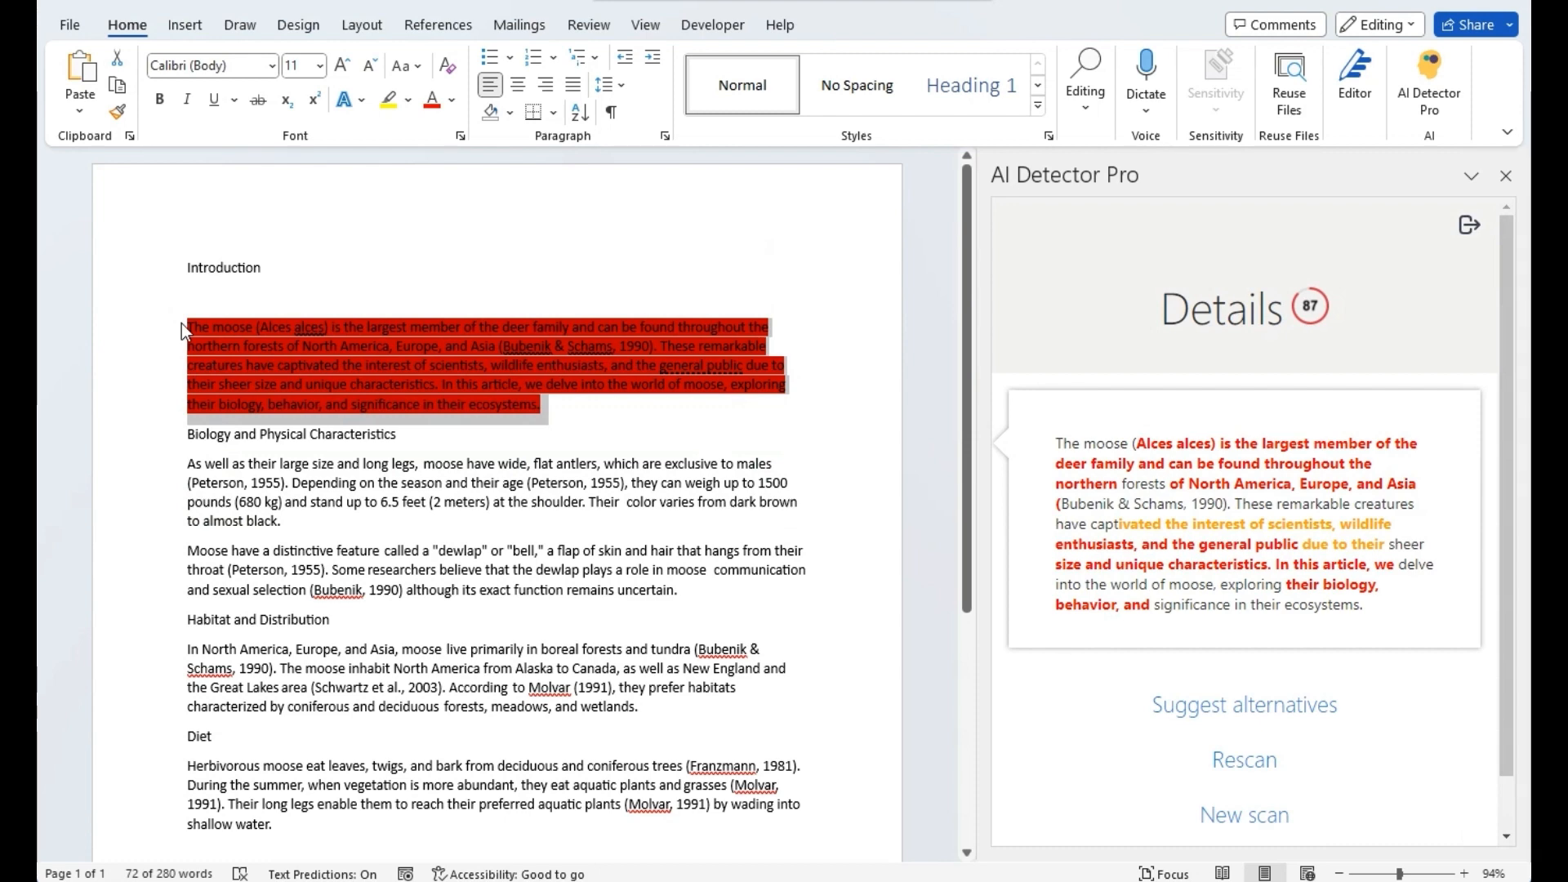
key(Delete)
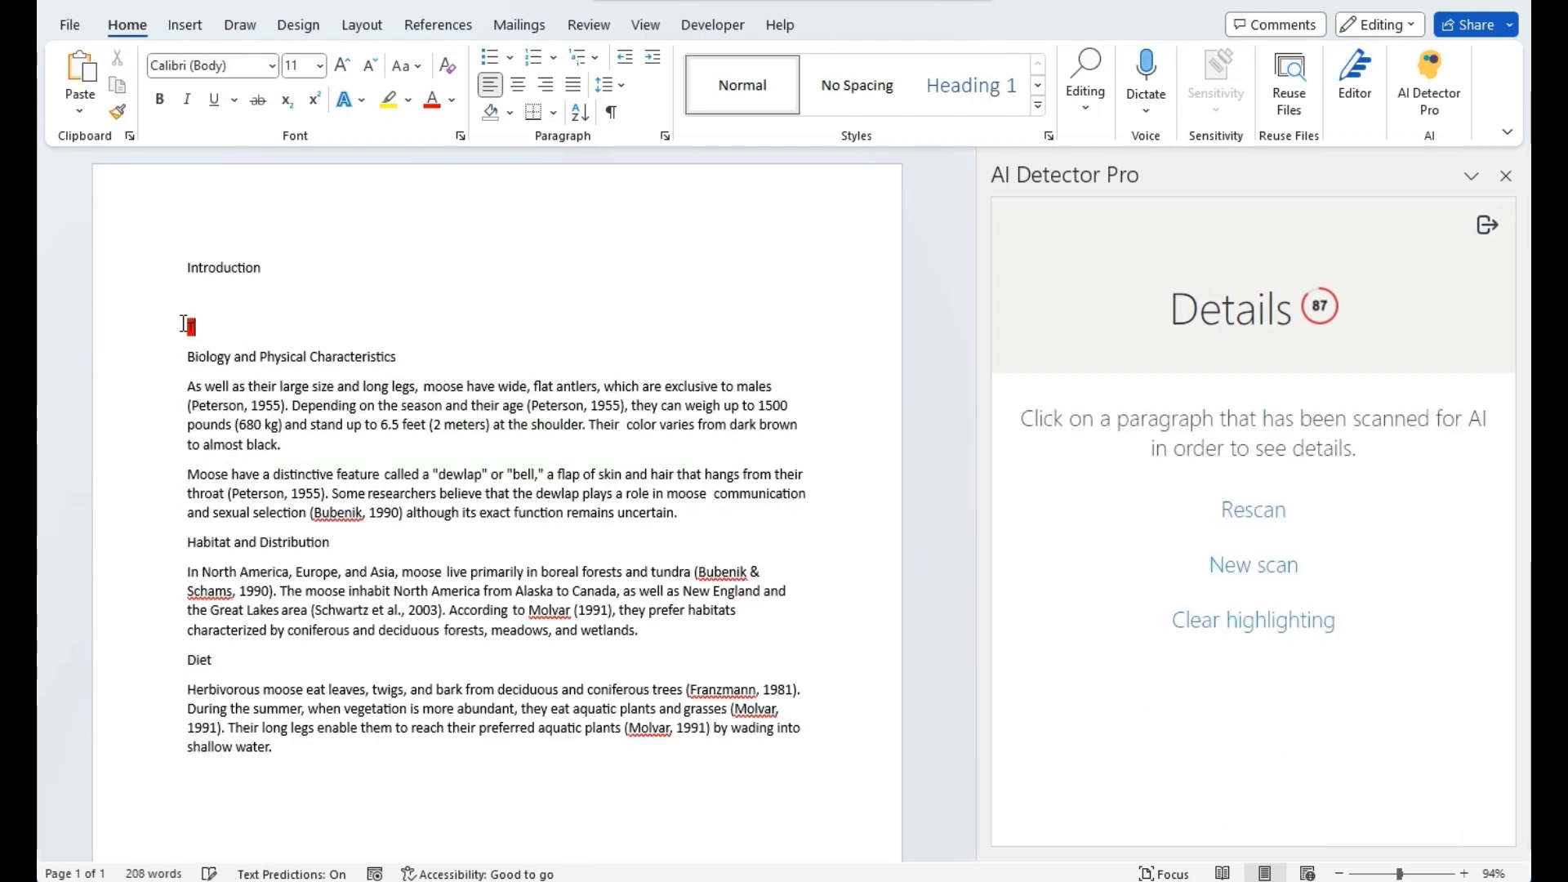
text(The mo)
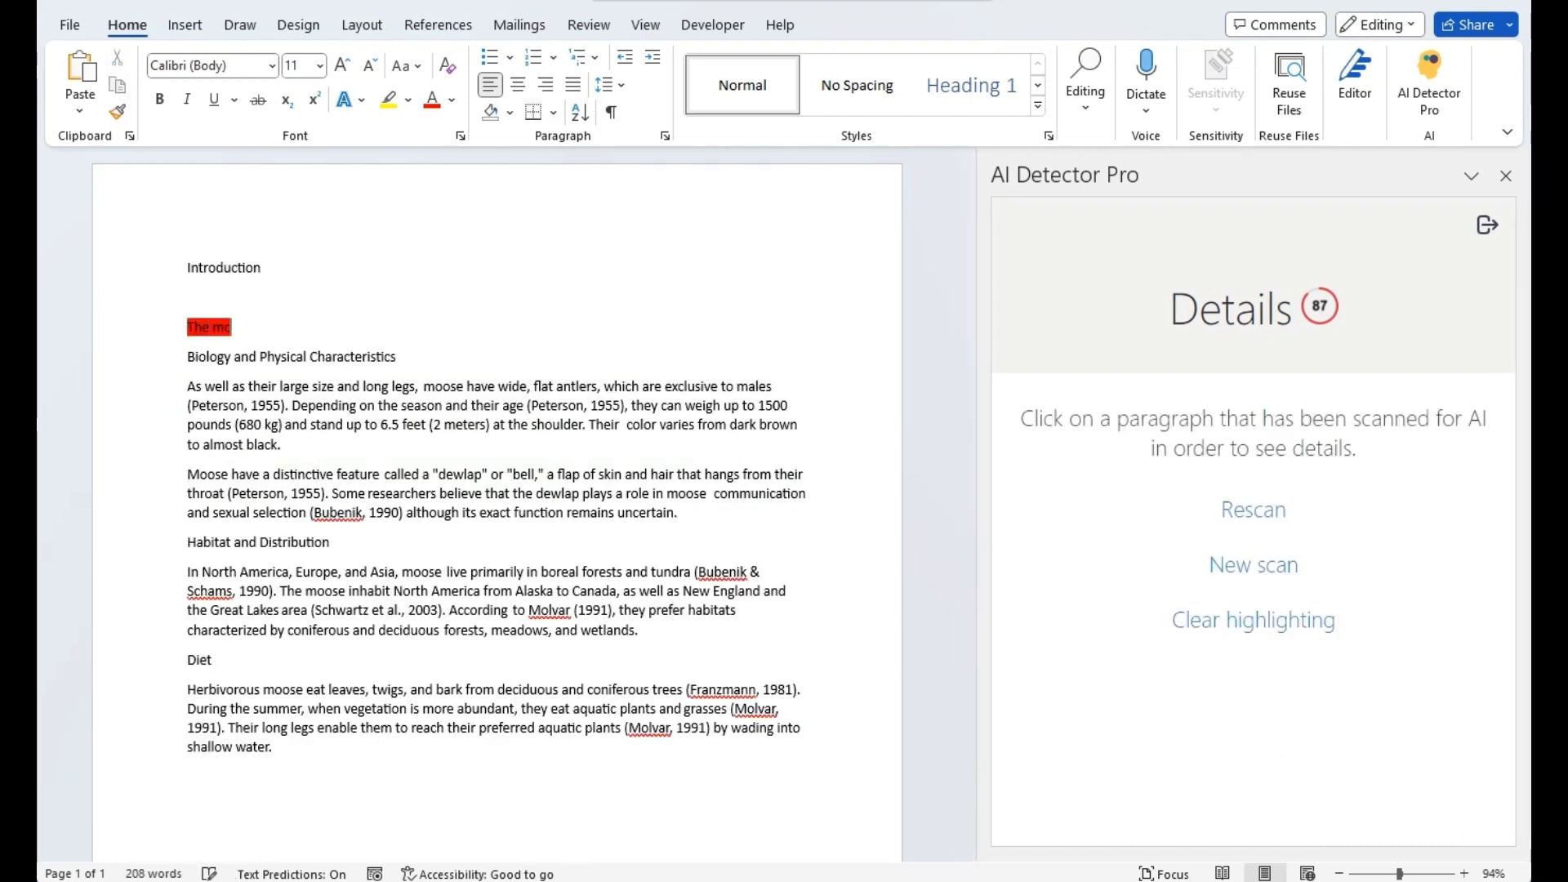
text(ose is a ge)
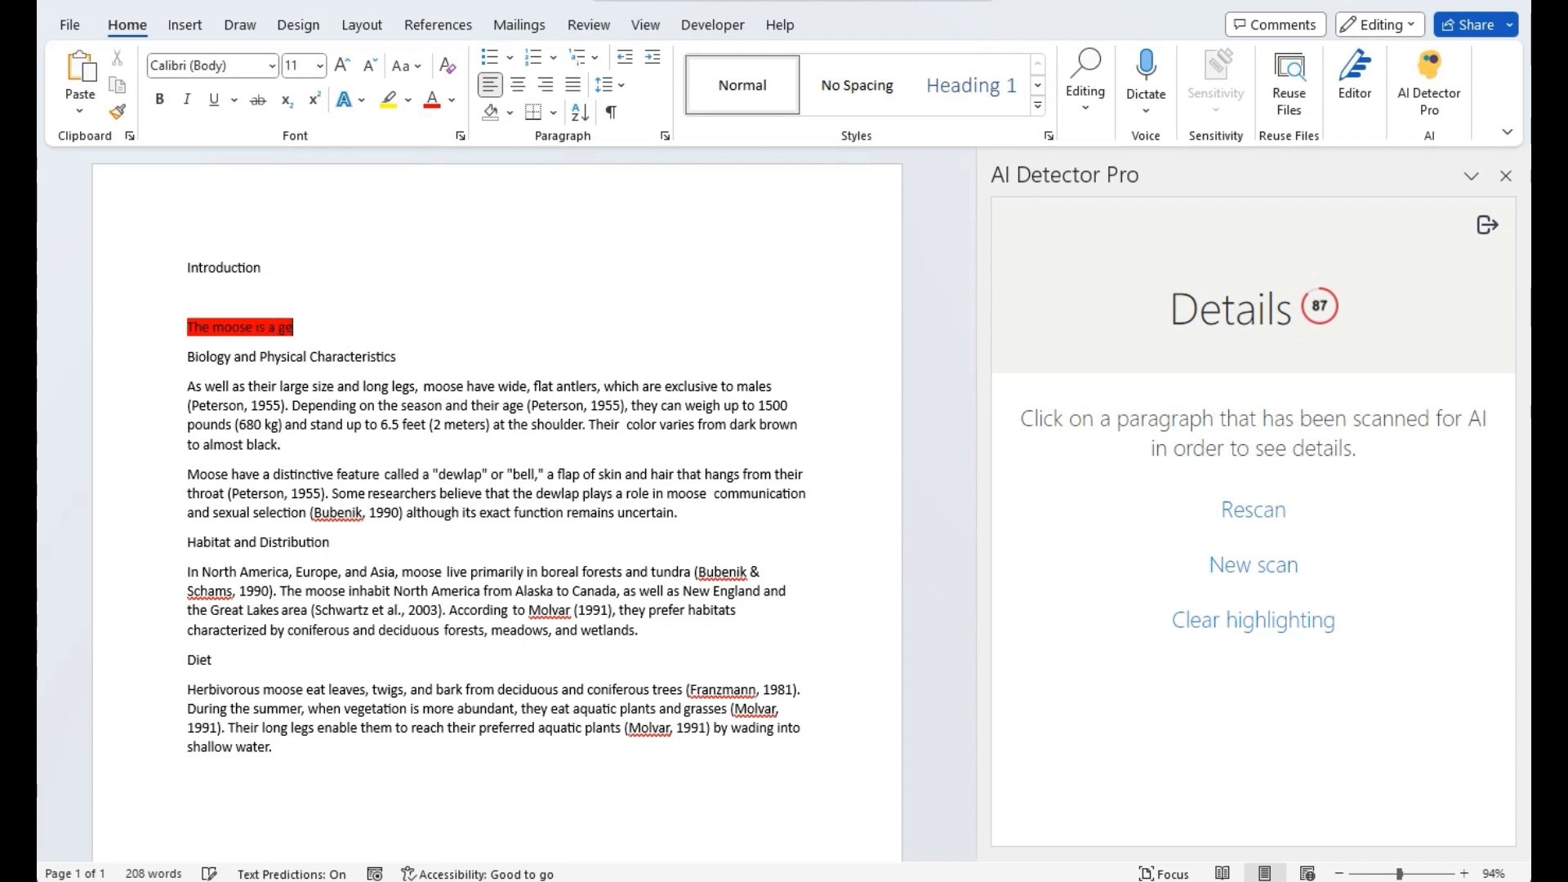
key(BackSpace)
text(reat animal)
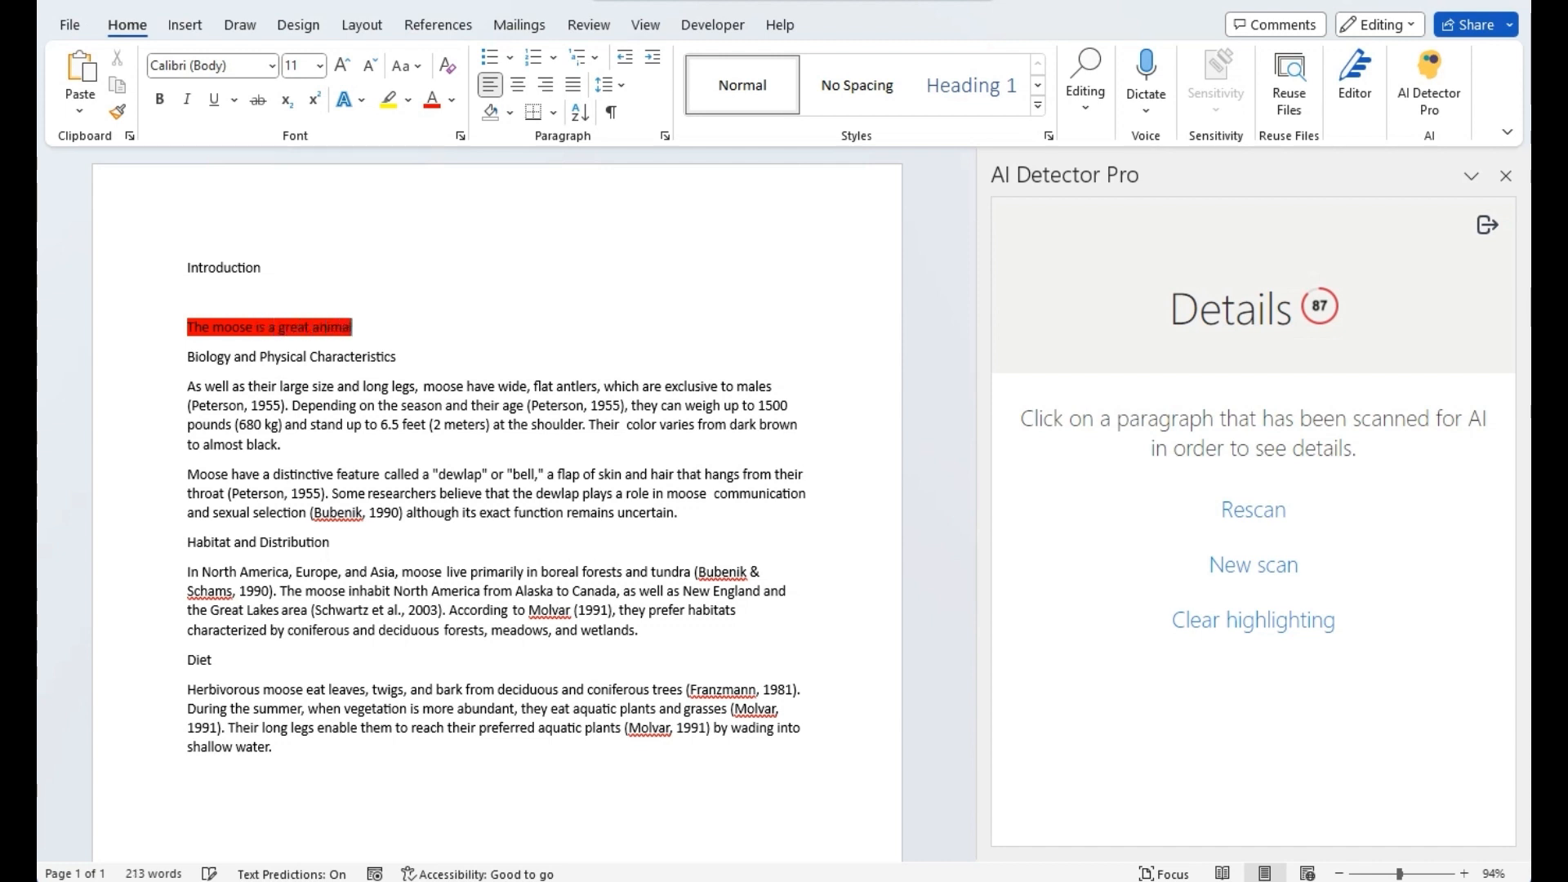
text(, and it livexs)
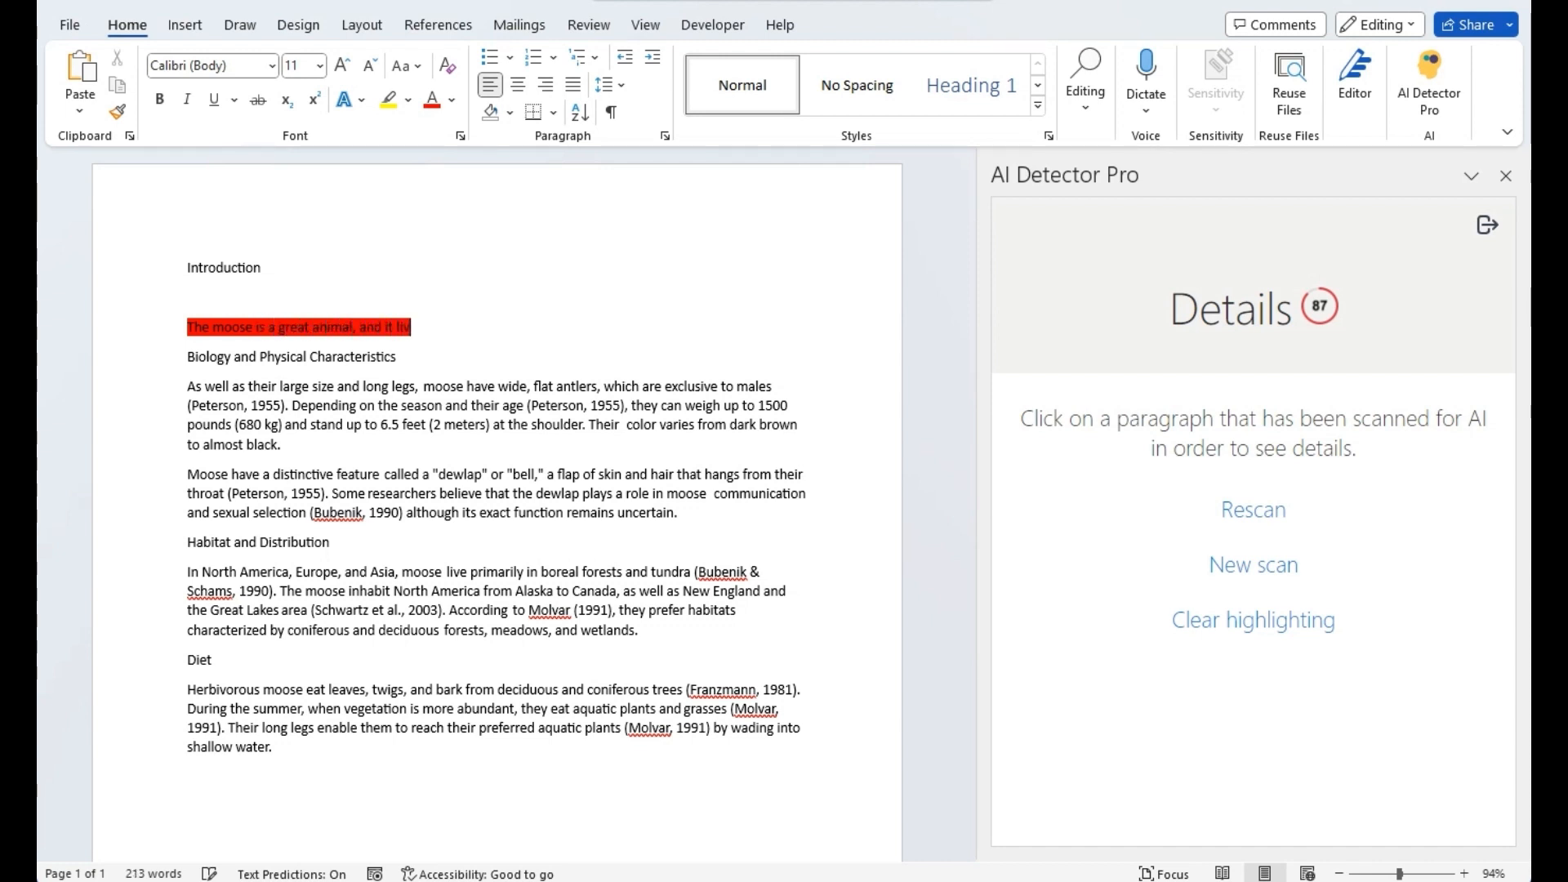
key(BackSpace)
key(BackSpace)
text(s in a)
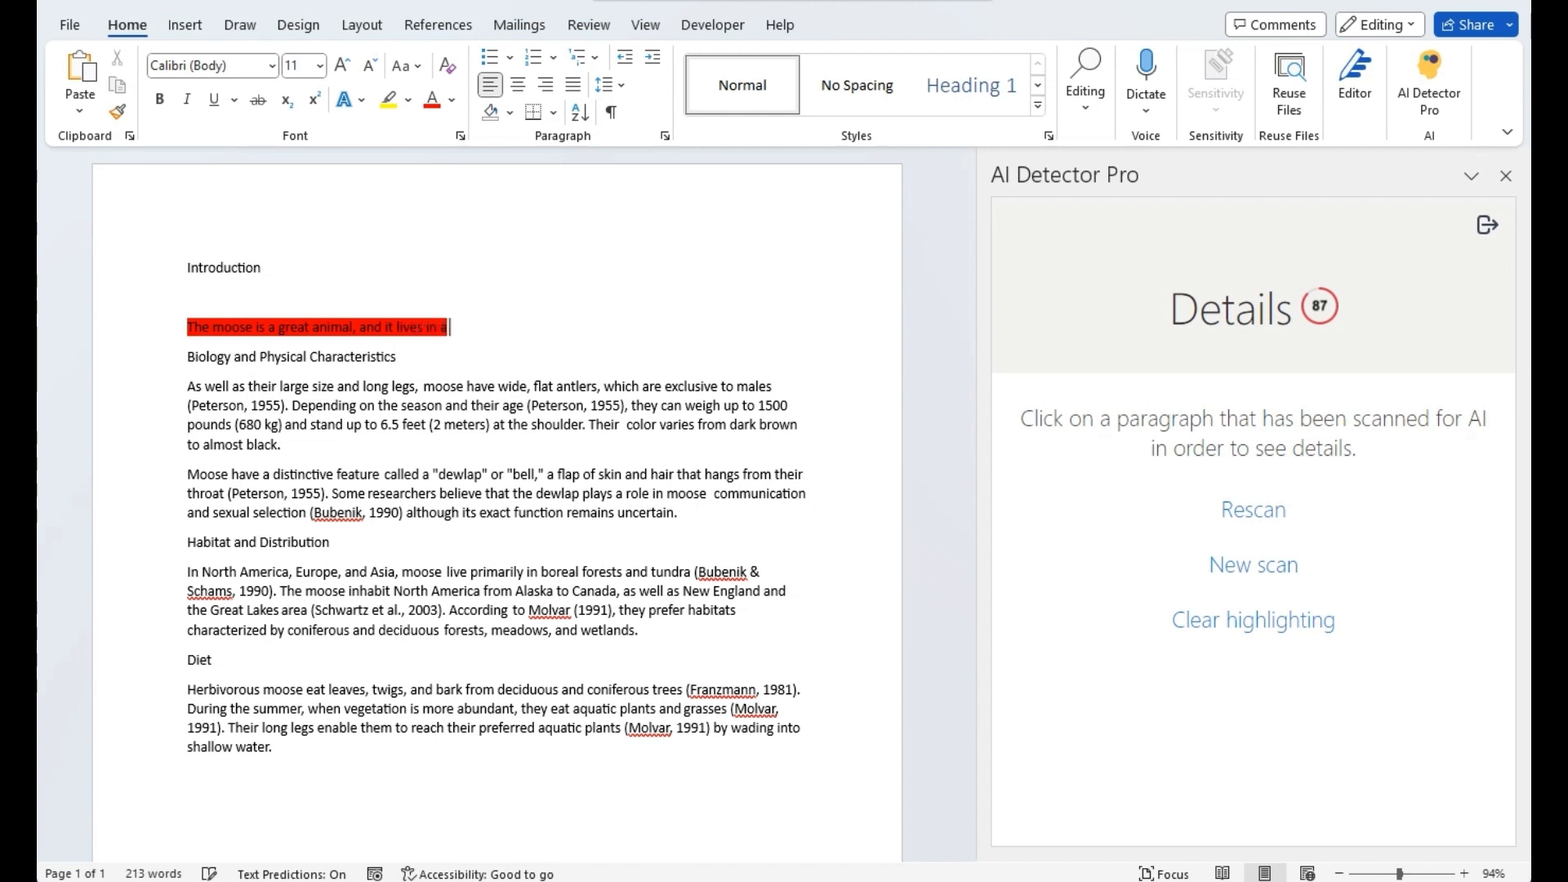
text( lot of places)
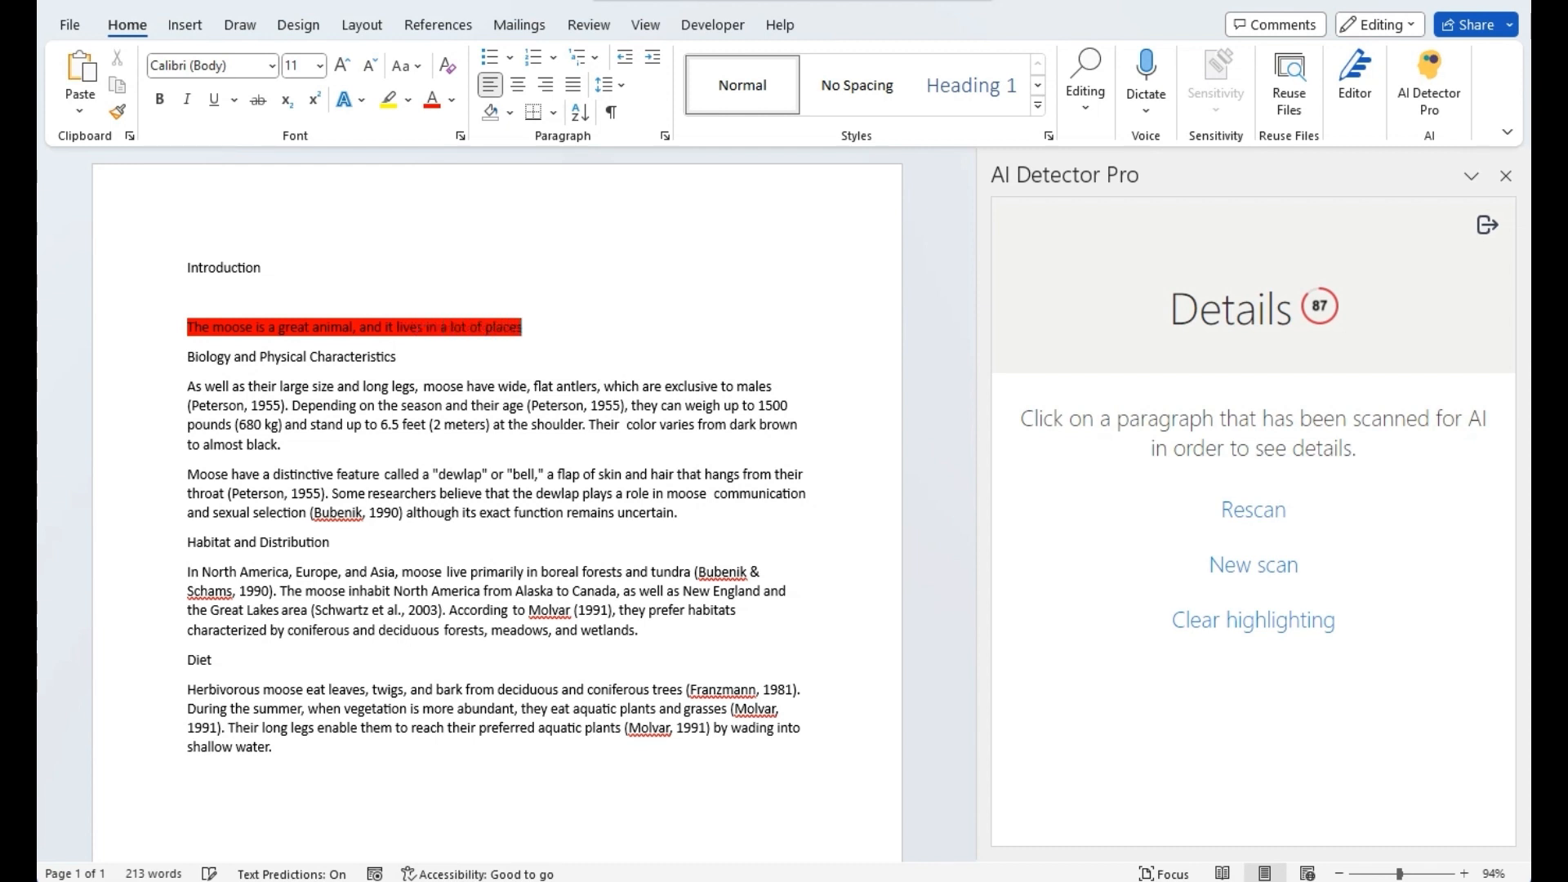
text( -- from the)
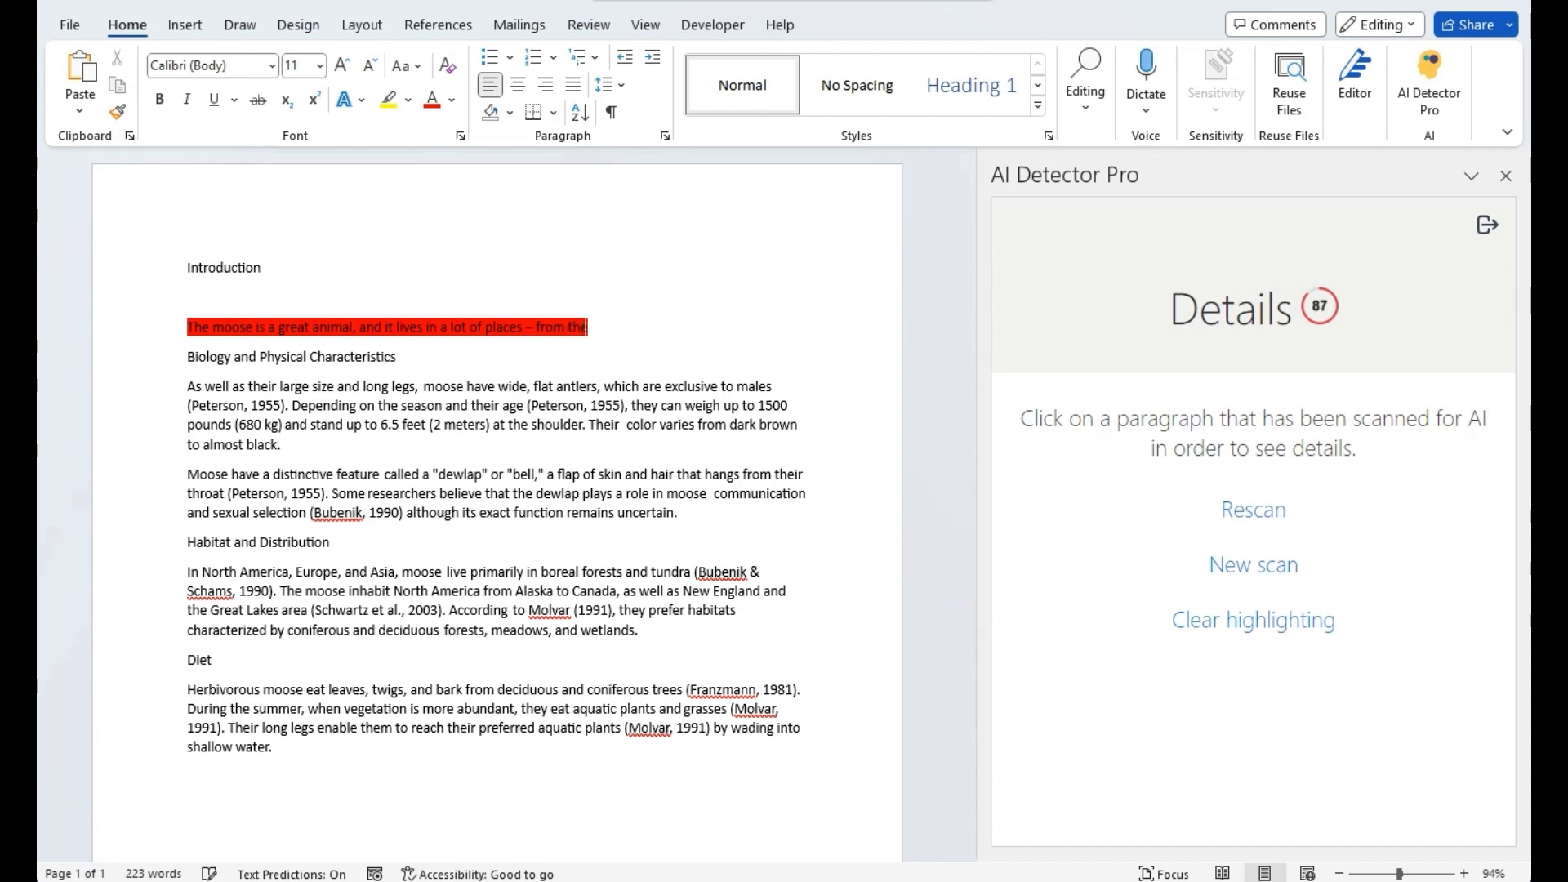
text( north oft)
key(BackSpace)
text(the ear)
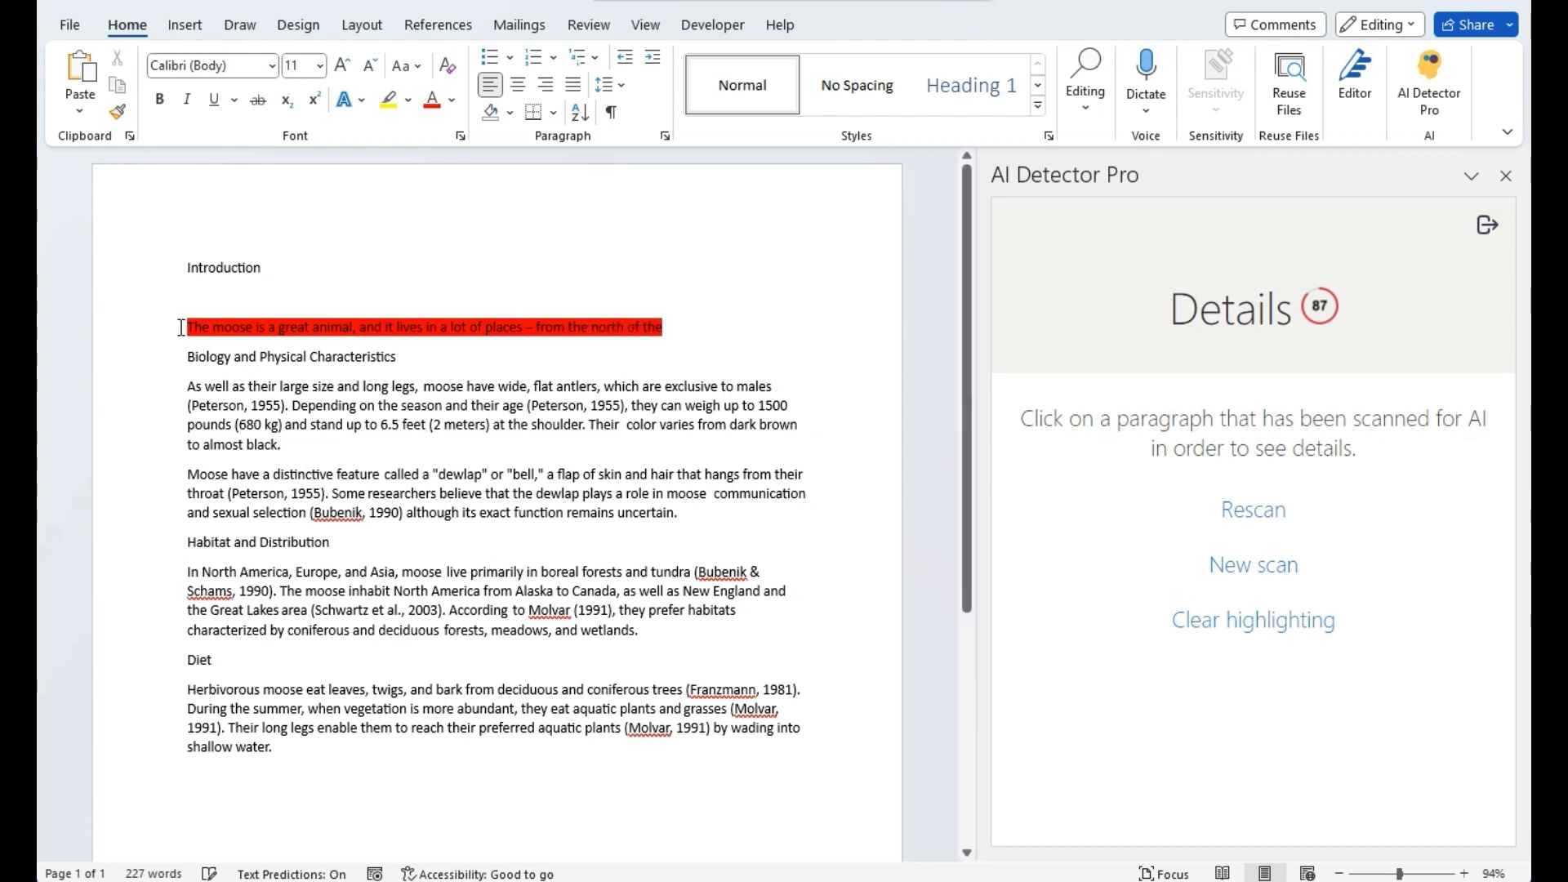
text(th to the)
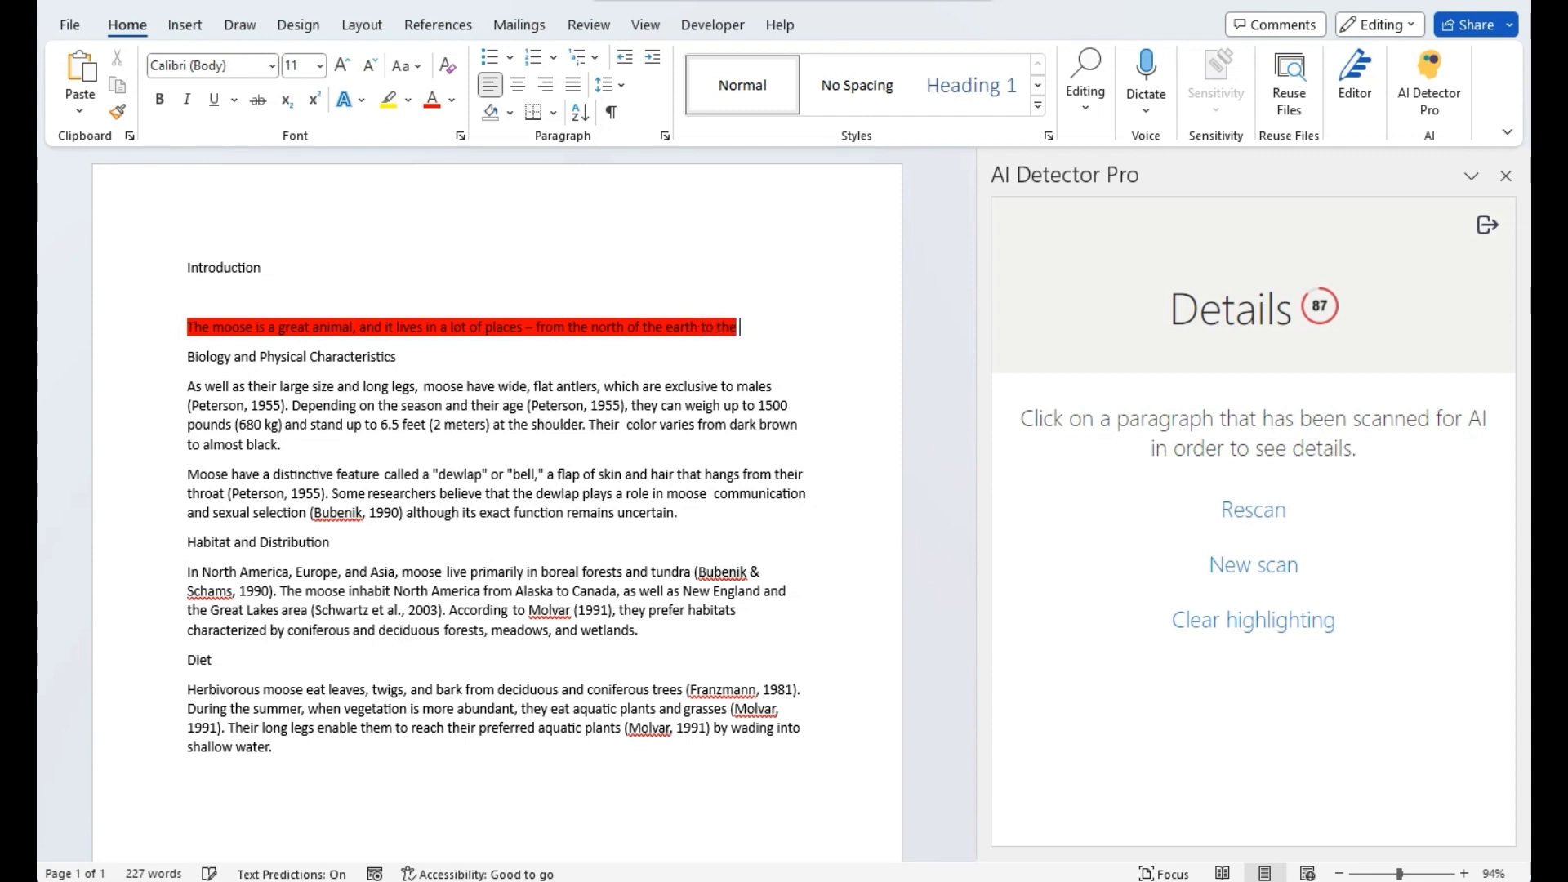
text( southern mo)
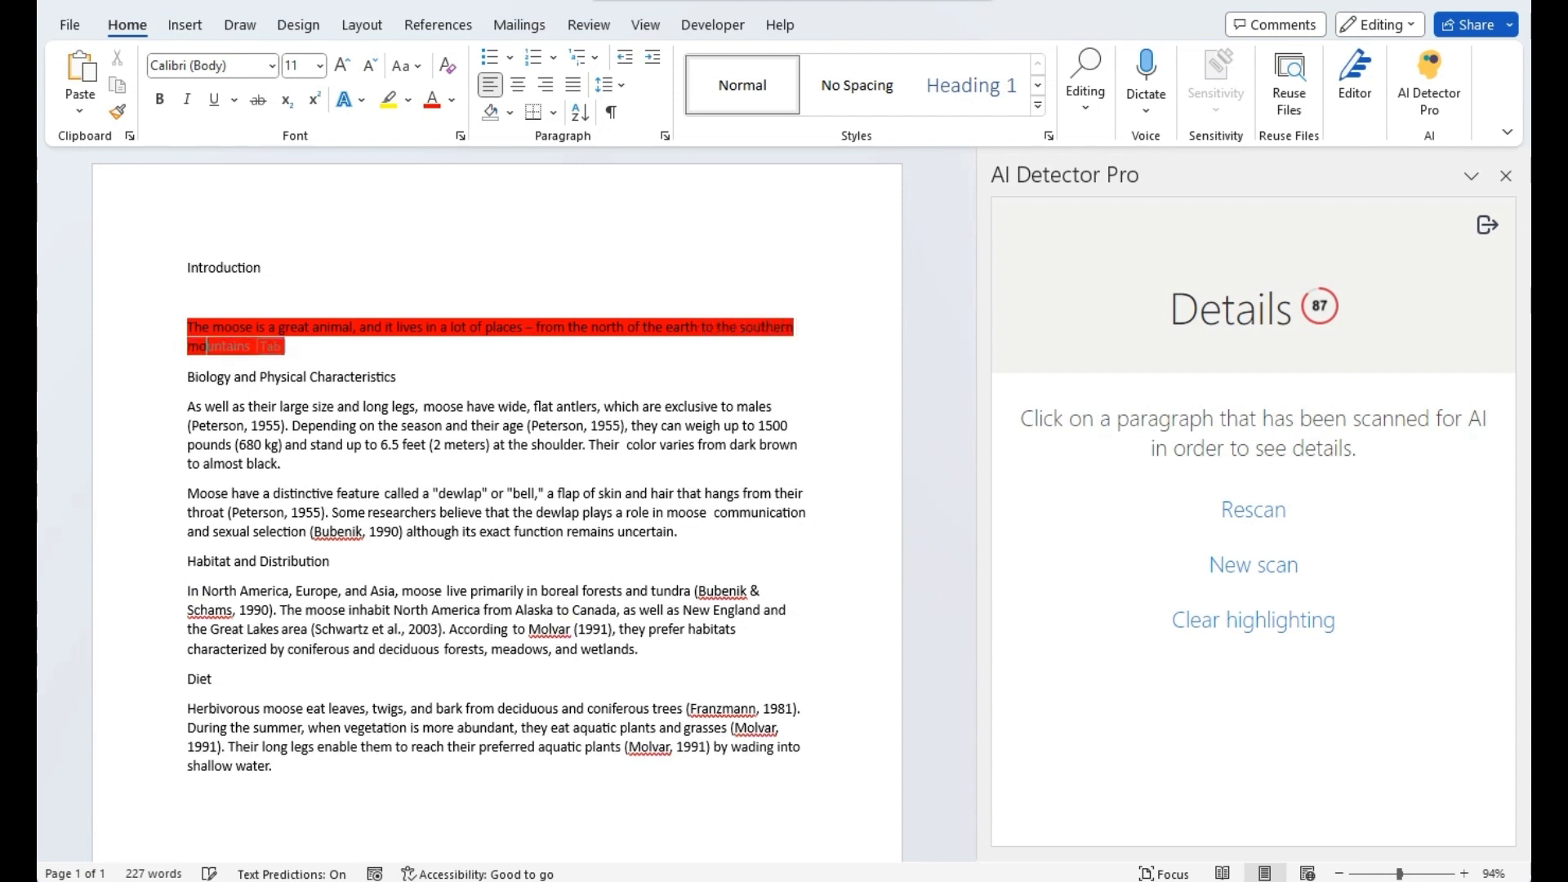
text(st tip)
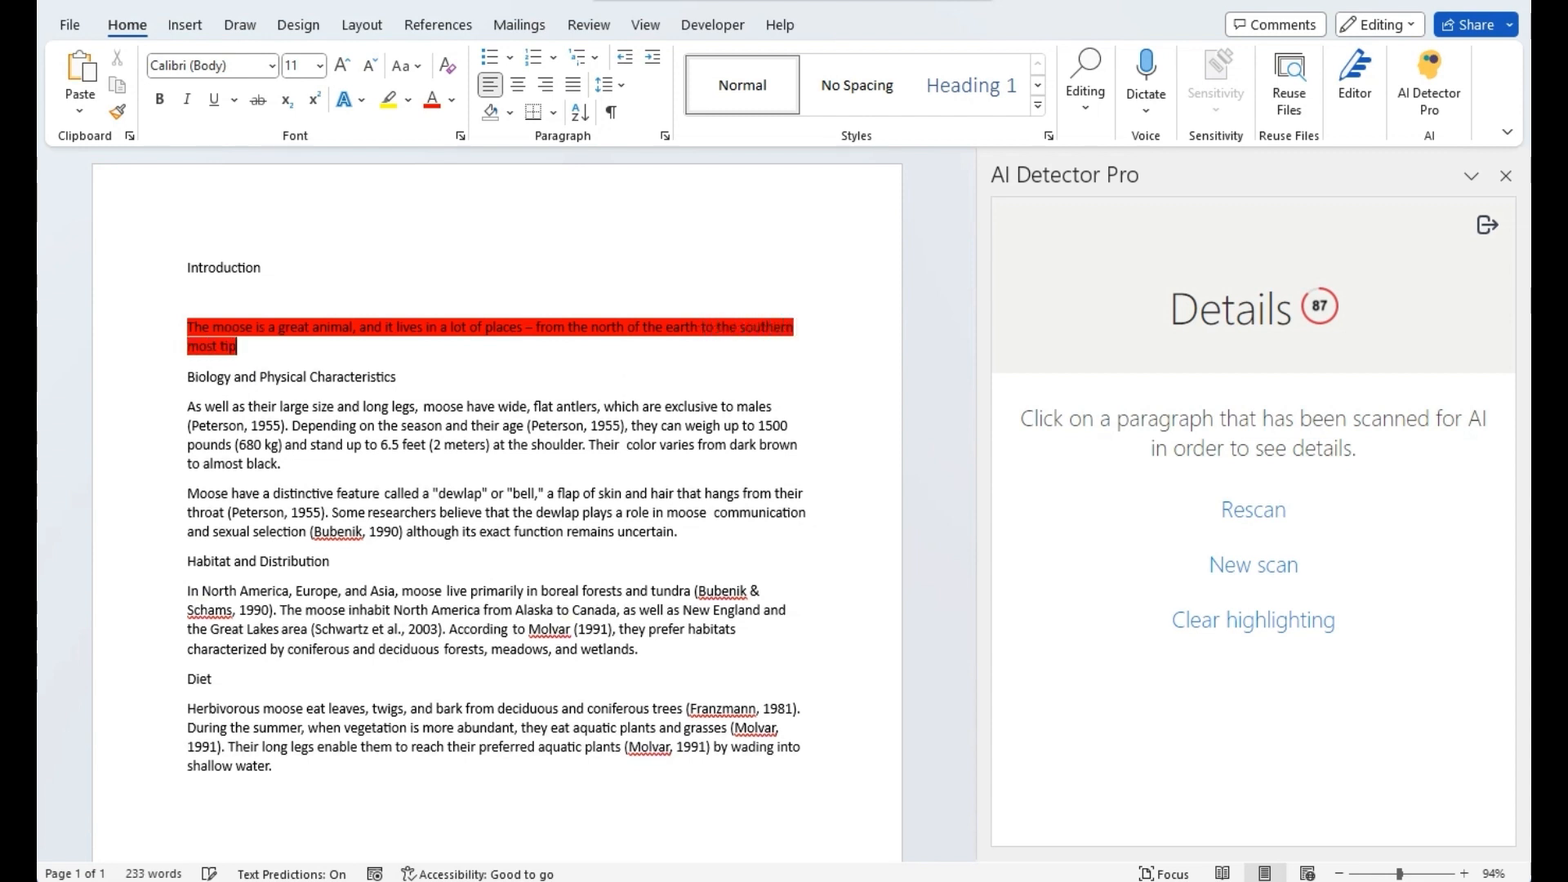
text(, you'll see moose eve)
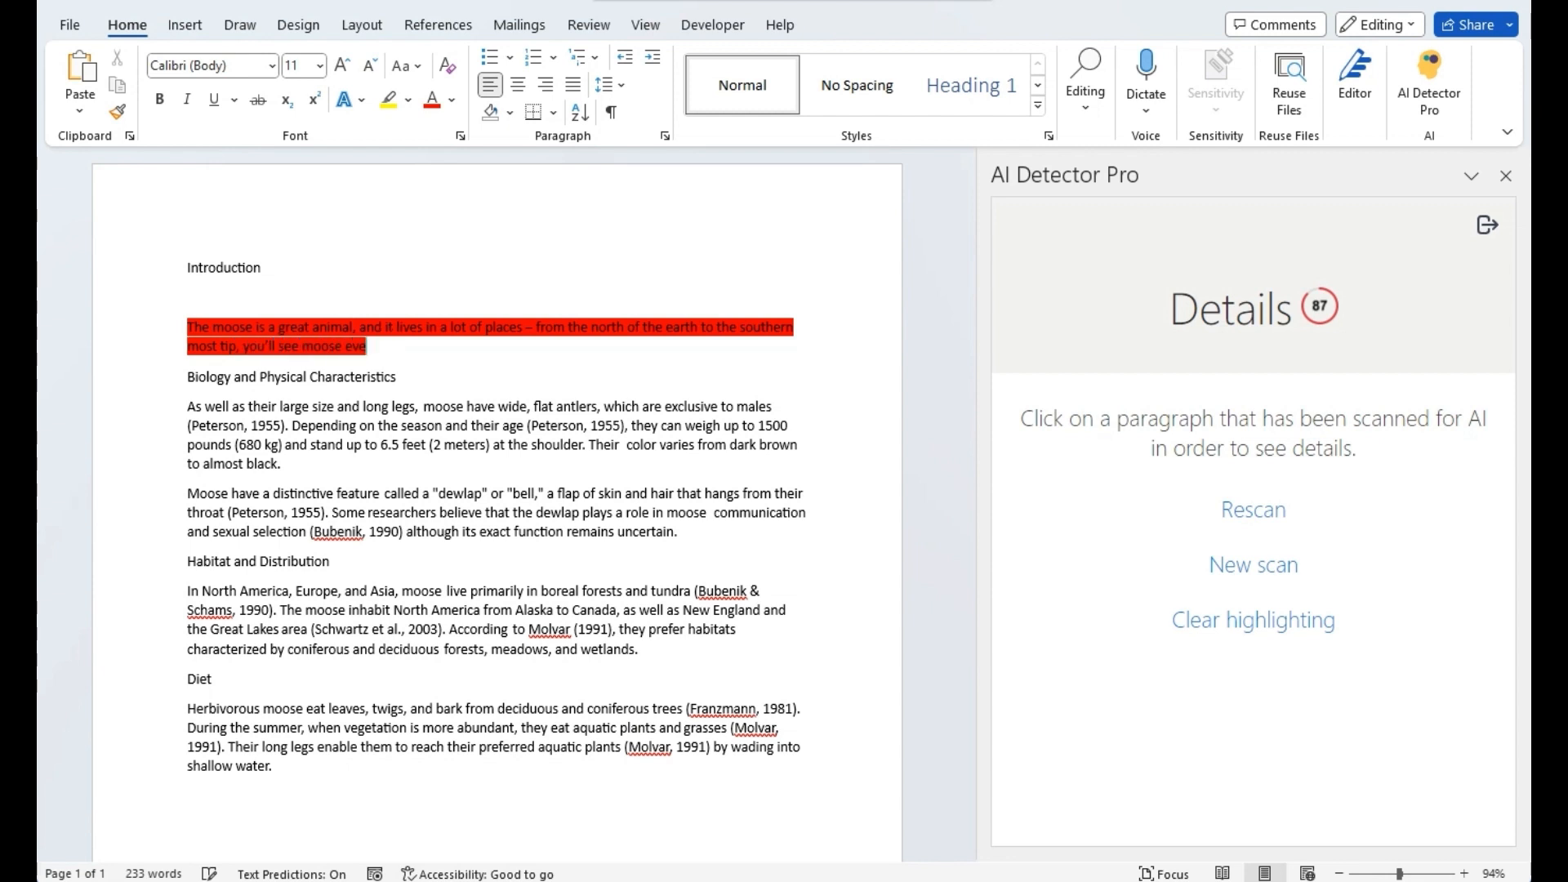
text(rywhere.)
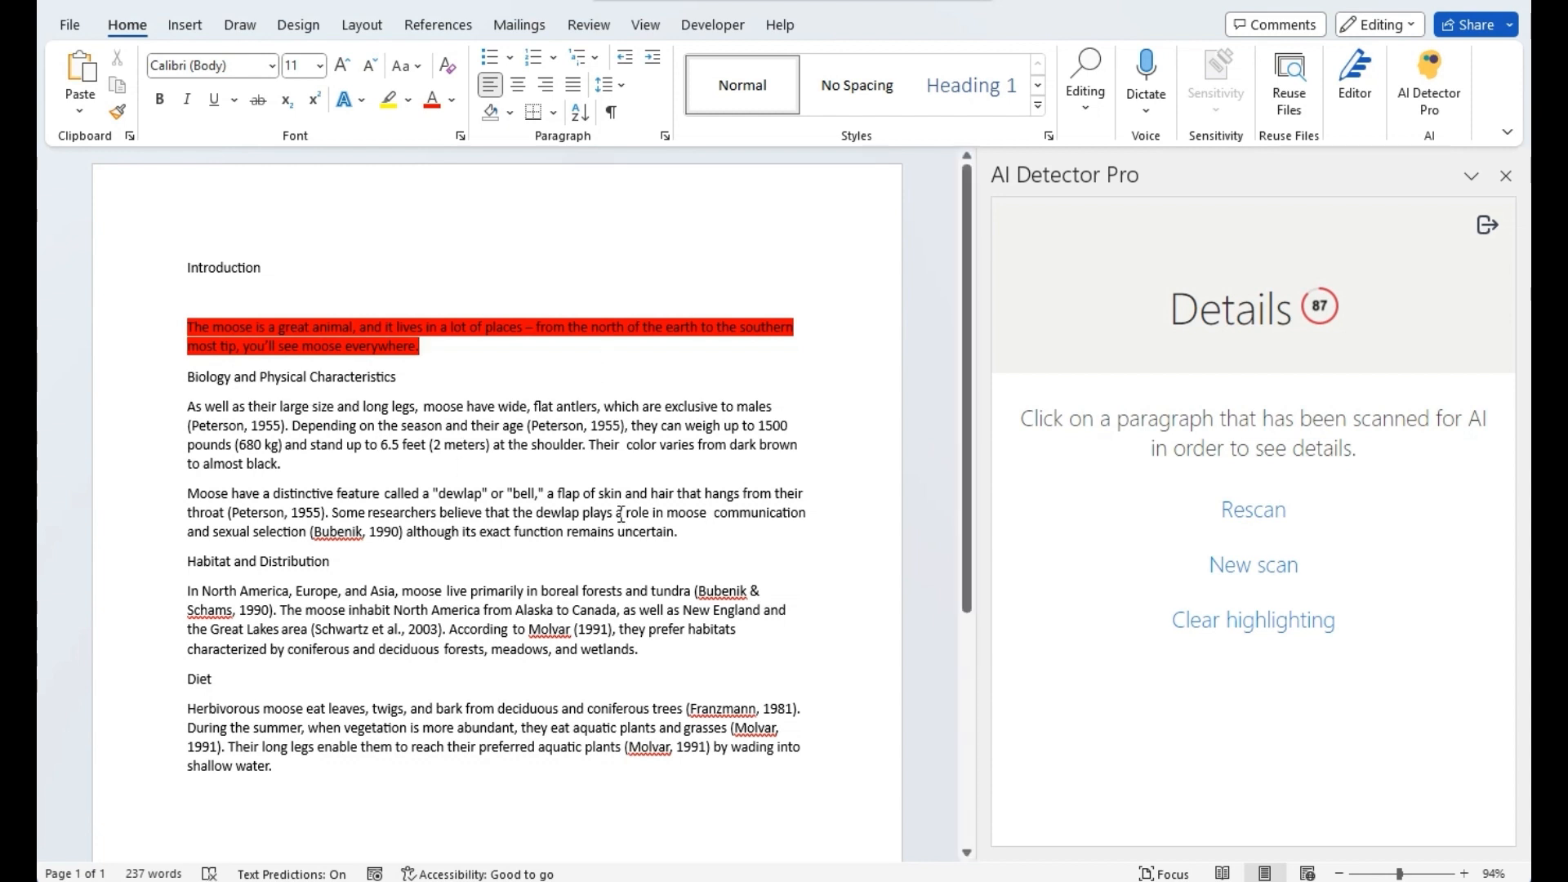
click(1284, 515)
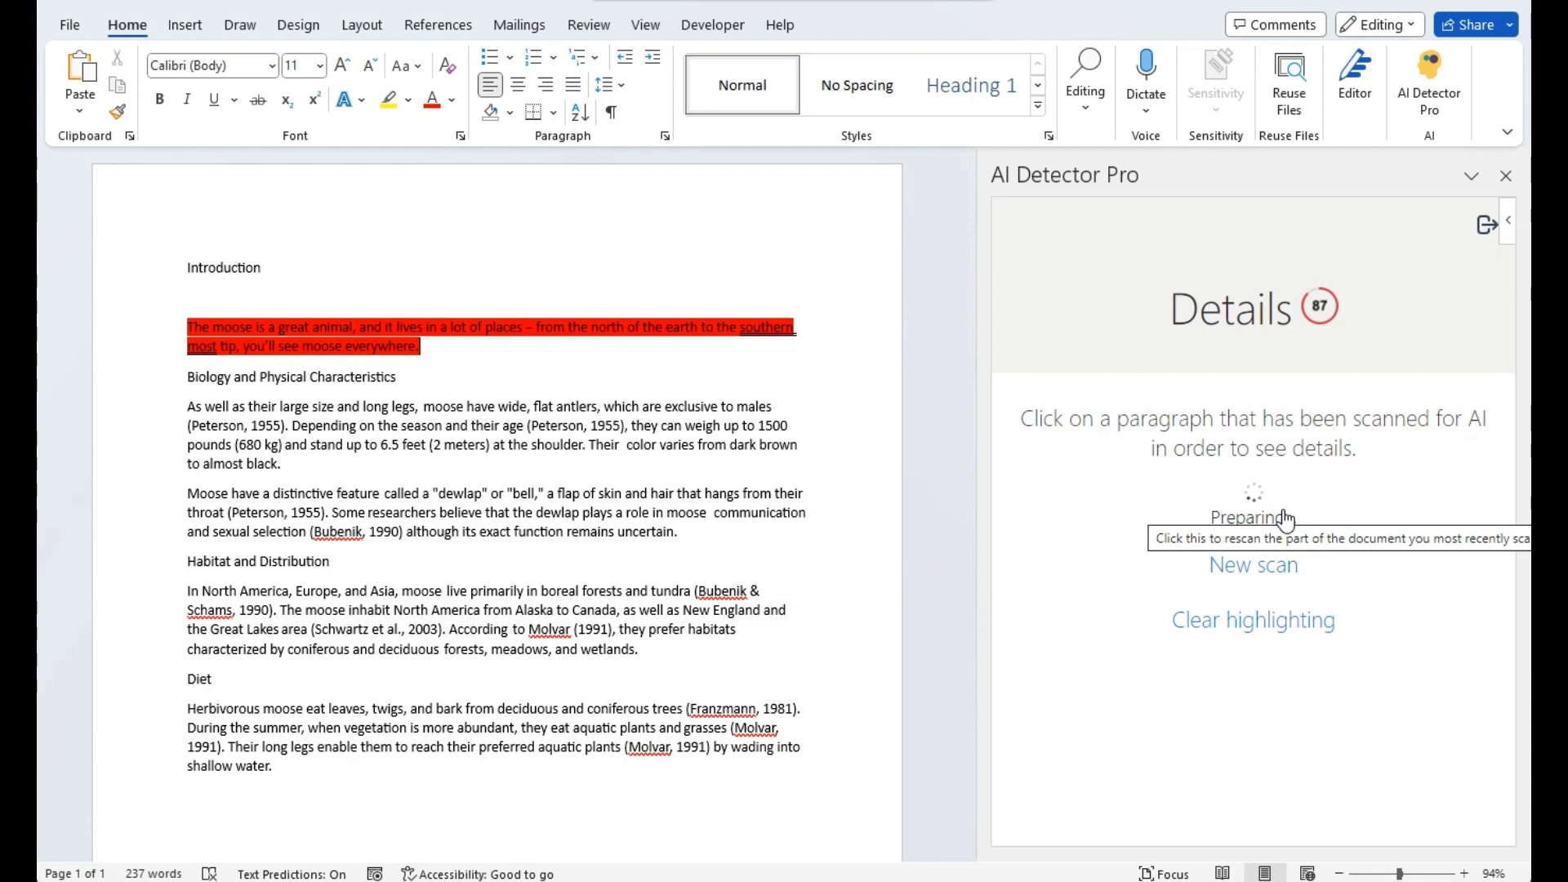